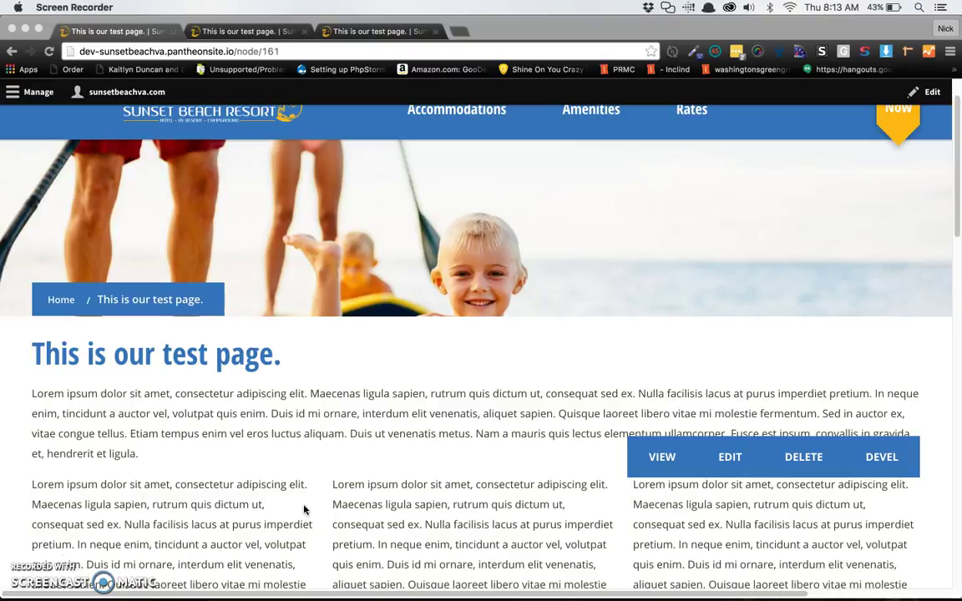
- Examine the full-width paragraph beneath the test page's title in the desktop layout
{"action": "scroll", "coordinate": [315, 451], "scroll_direction": "down", "scroll_amount": 4}
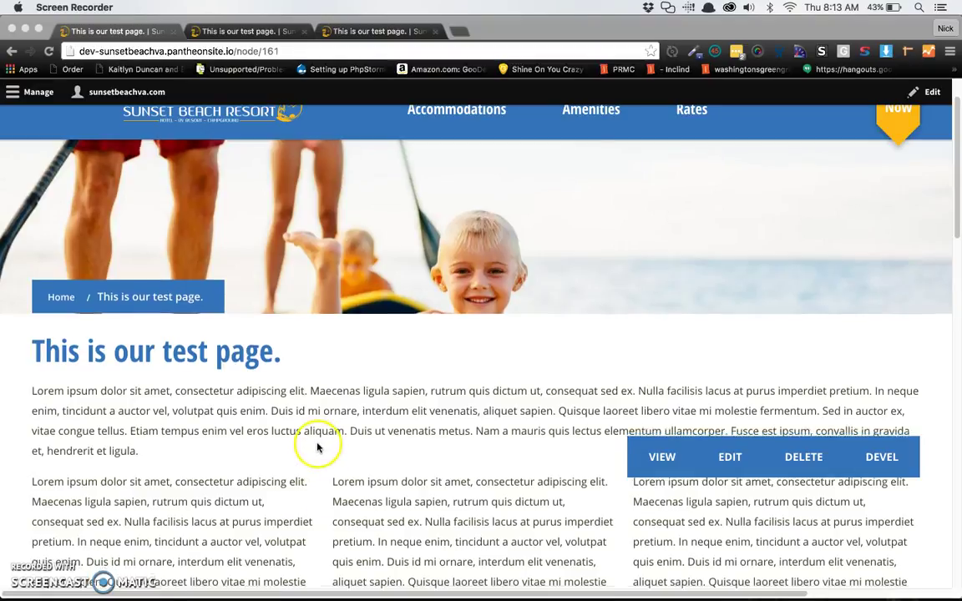
{"action": "left_click", "coordinate": [136, 279]}
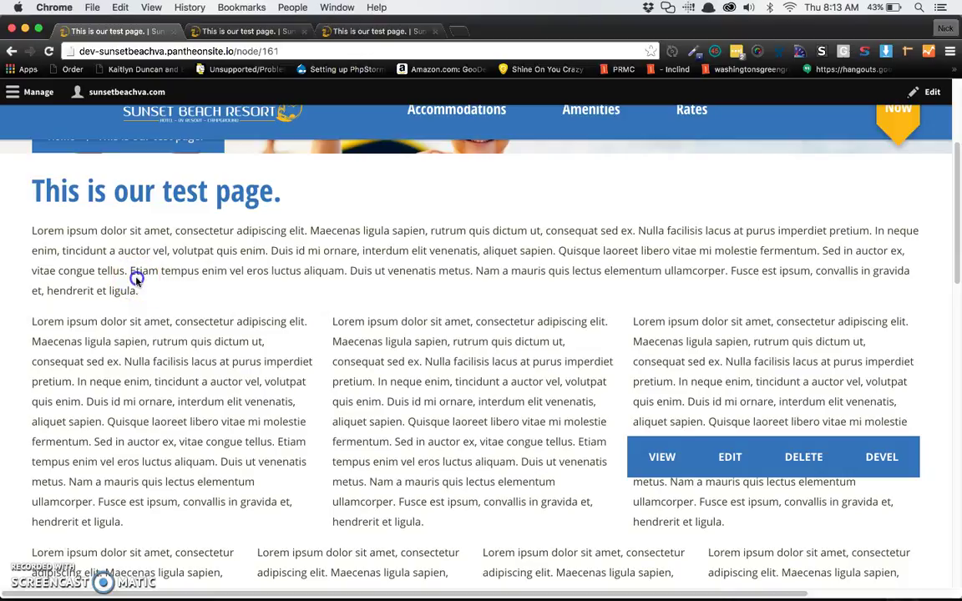
{"action": "triple_click", "coordinate": [151, 294]}
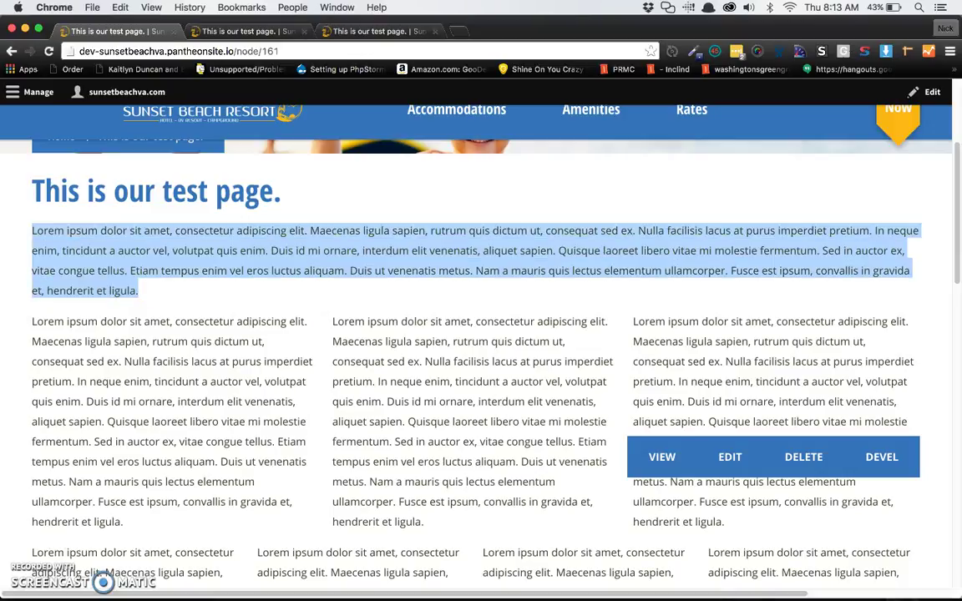
{"action": "left_click", "coordinate": [219, 292]}
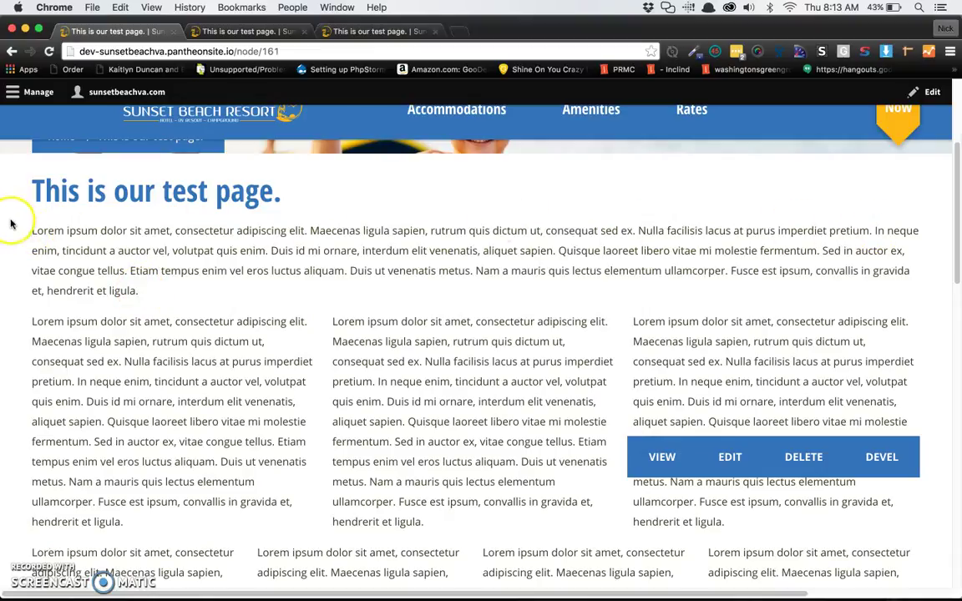
{"action": "left_click_drag", "start_coordinate": [31, 230], "coordinate": [773, 284]}
{"action": "left_click", "coordinate": [402, 247]}
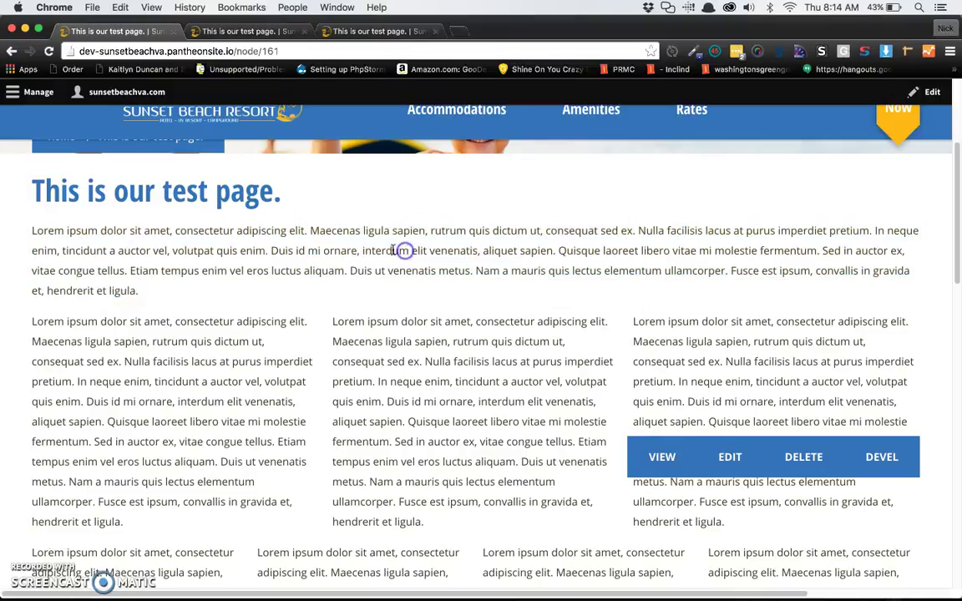
- Examine how the three-column and four-column text rows are arranged on the desktop version of the test page
{"action": "scroll", "coordinate": [326, 248], "scroll_direction": "down", "scroll_amount": 2}
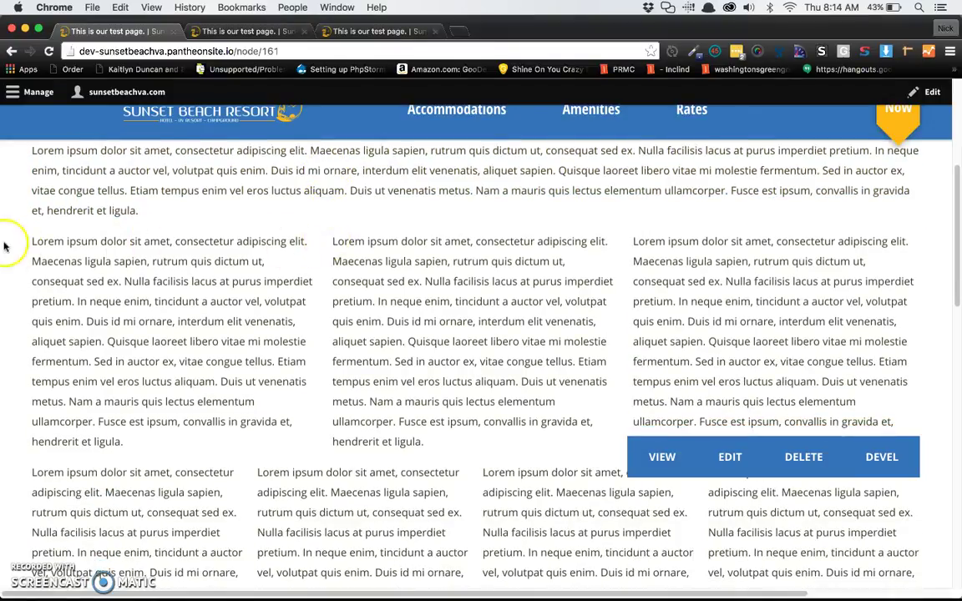
{"action": "left_click_drag", "start_coordinate": [30, 241], "coordinate": [864, 424]}
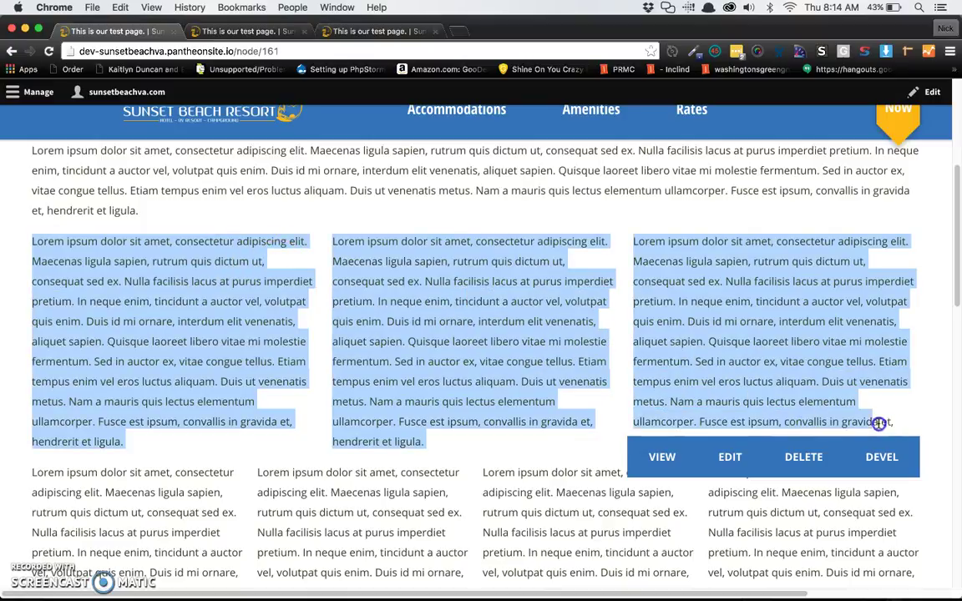
{"action": "scroll", "coordinate": [603, 369], "scroll_direction": "down", "scroll_amount": 3}
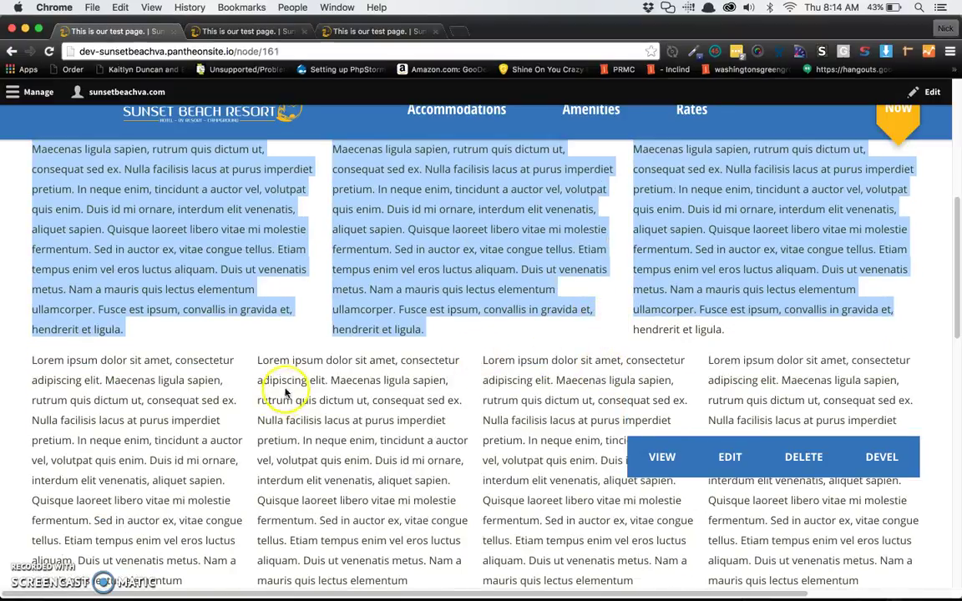
{"action": "left_click", "coordinate": [167, 361]}
{"action": "scroll", "coordinate": [150, 375], "scroll_direction": "down", "scroll_amount": 3}
{"action": "scroll", "coordinate": [150, 376], "scroll_direction": "up", "scroll_amount": 4}
{"action": "scroll", "coordinate": [153, 373], "scroll_direction": "up", "scroll_amount": 3}
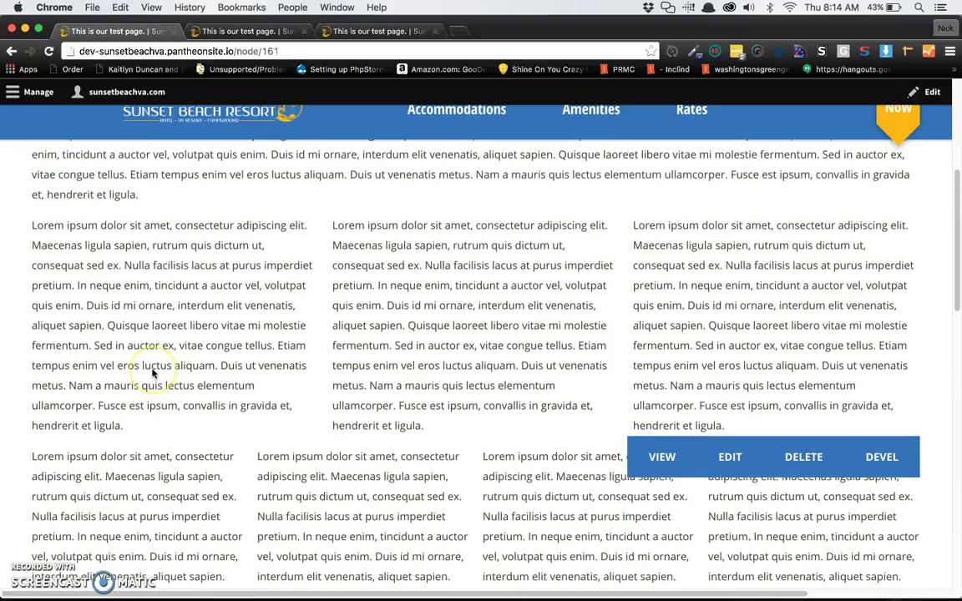
{"action": "scroll", "coordinate": [152, 373], "scroll_direction": "up", "scroll_amount": 1}
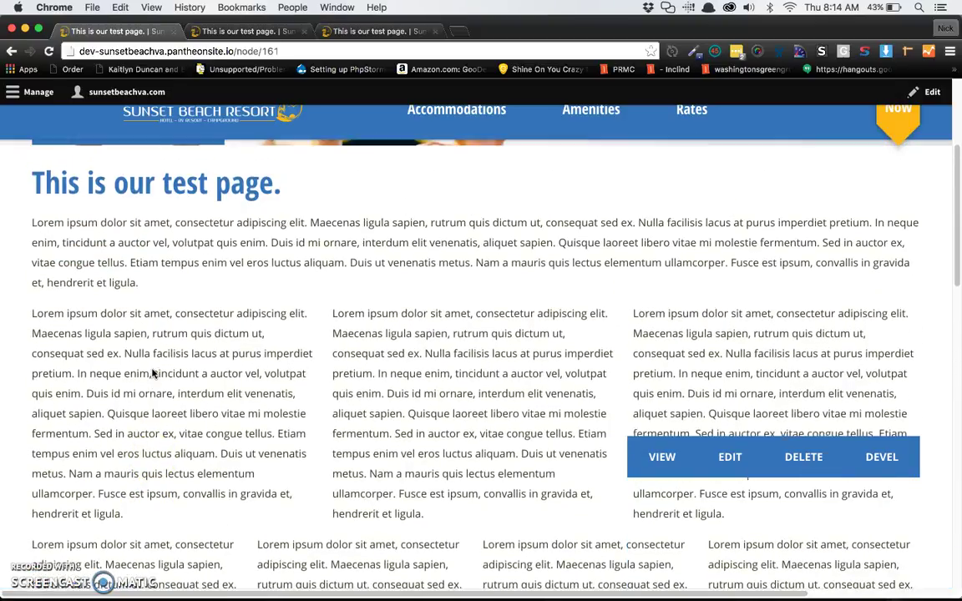
{"action": "scroll", "coordinate": [153, 374], "scroll_direction": "down", "scroll_amount": 2}
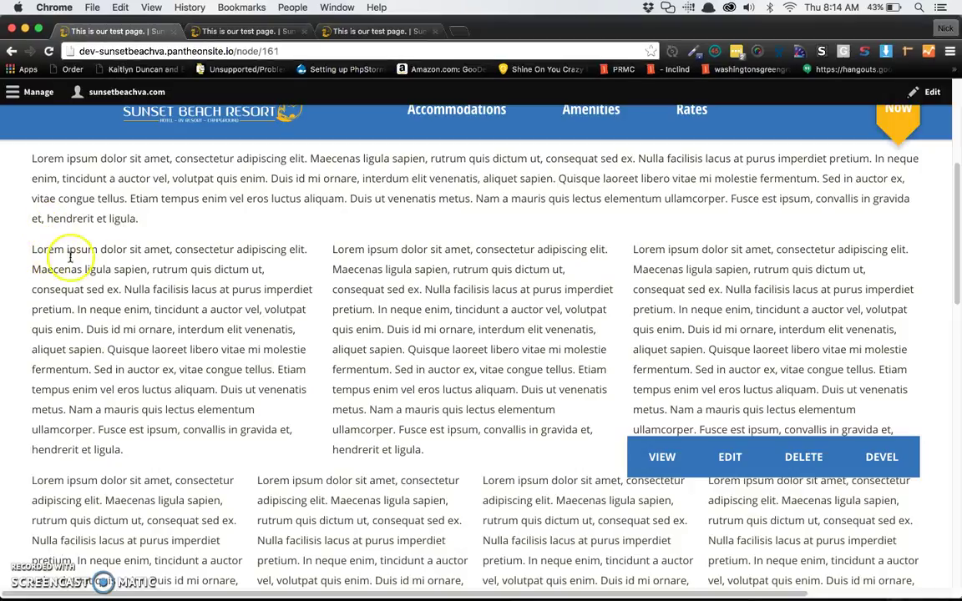
{"action": "scroll", "coordinate": [258, 275], "scroll_direction": "up", "scroll_amount": 3}
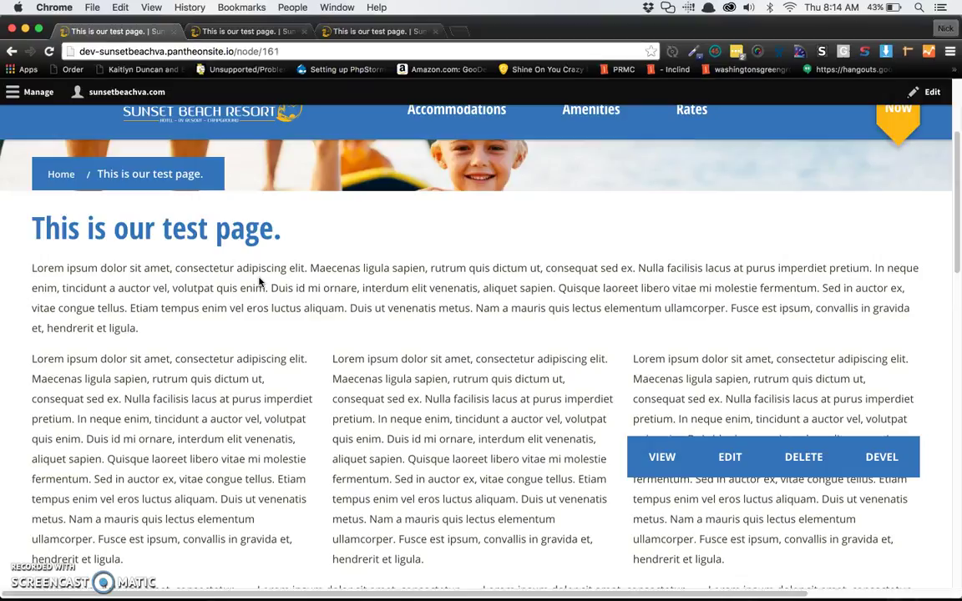
- Switch to the iPad preview (768 × 1024) of the test page and examine how its columns stack
{"action": "left_click", "coordinate": [244, 34]}
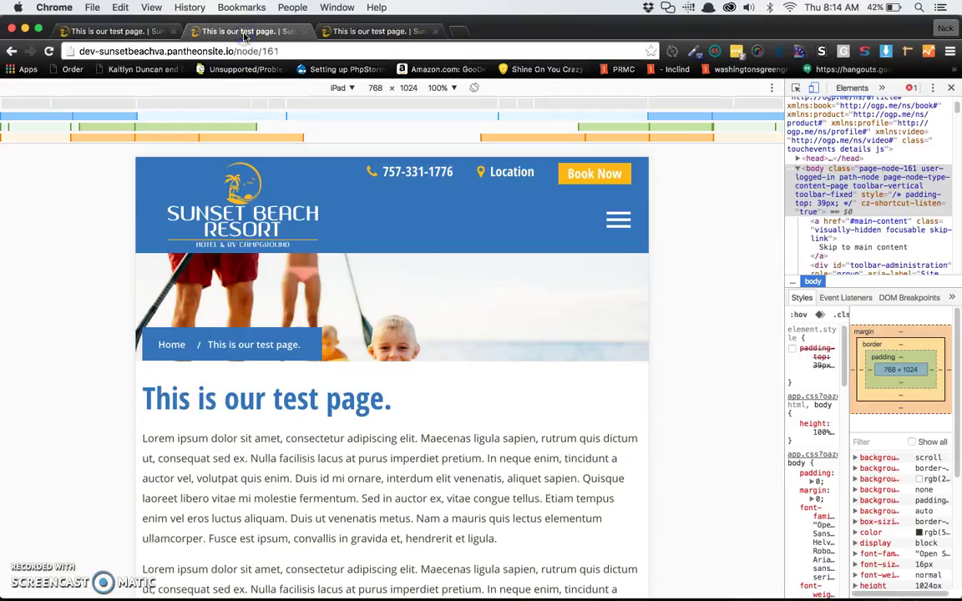
{"action": "left_click", "coordinate": [191, 397]}
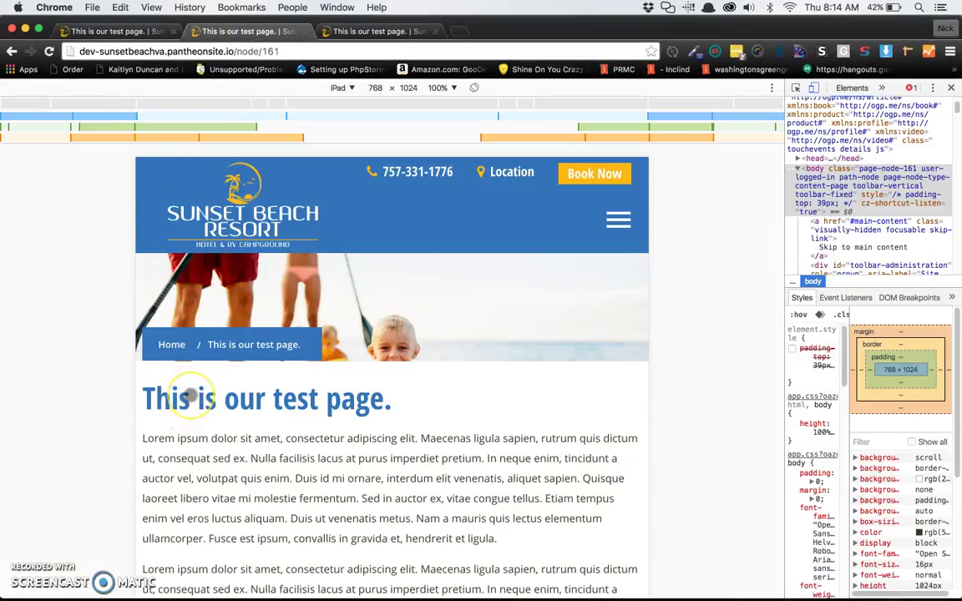
{"action": "scroll", "coordinate": [191, 396], "scroll_direction": "down", "scroll_amount": 3}
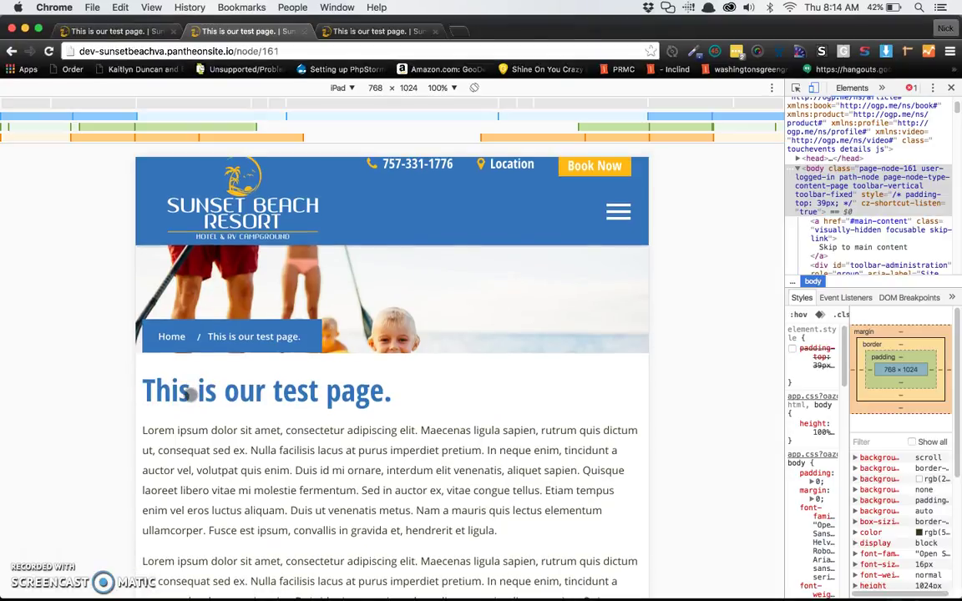
{"action": "scroll", "coordinate": [190, 396], "scroll_direction": "down", "scroll_amount": 3}
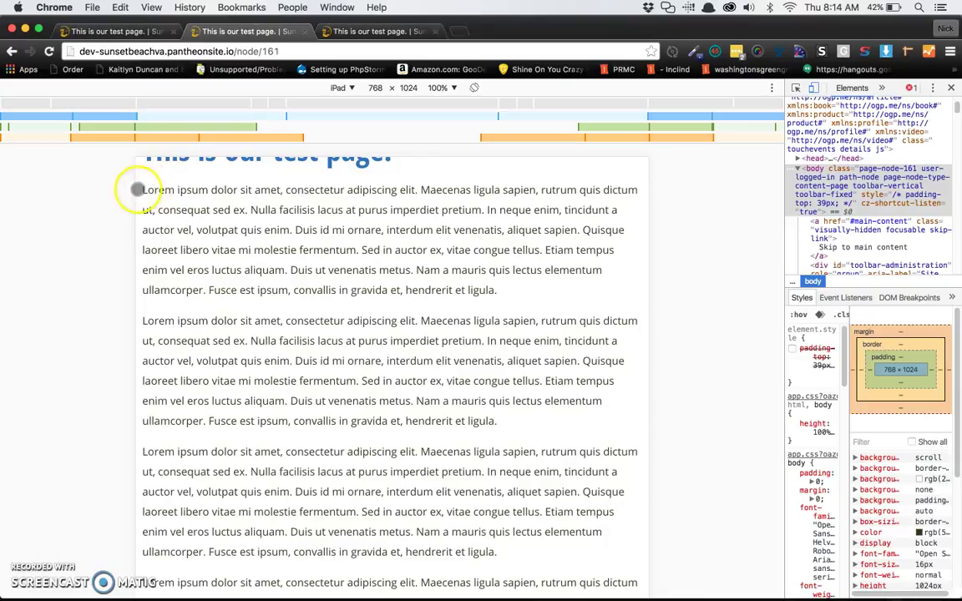
{"action": "scroll", "coordinate": [484, 306], "scroll_direction": "down", "scroll_amount": 2}
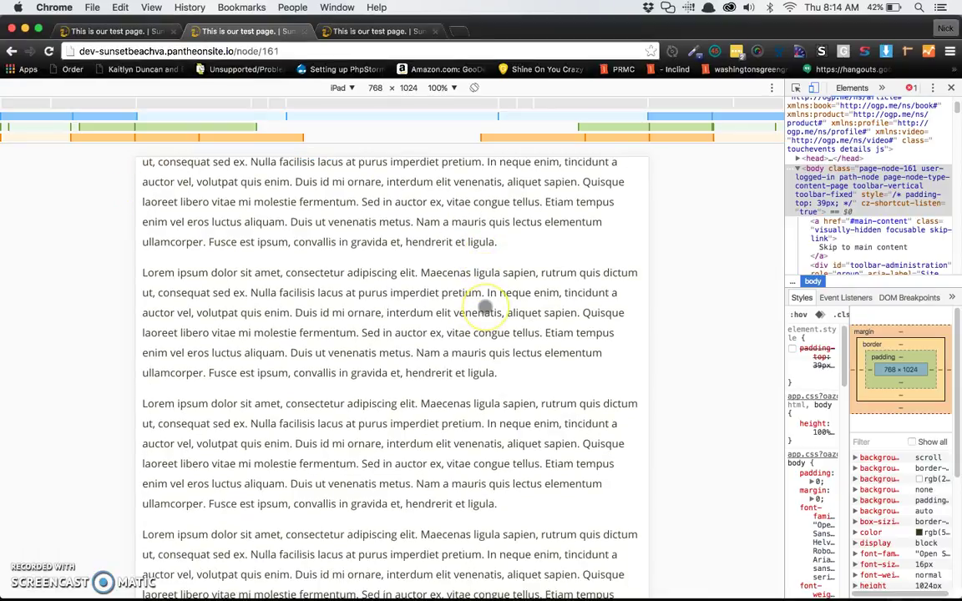
{"action": "scroll", "coordinate": [484, 307], "scroll_direction": "down", "scroll_amount": 1}
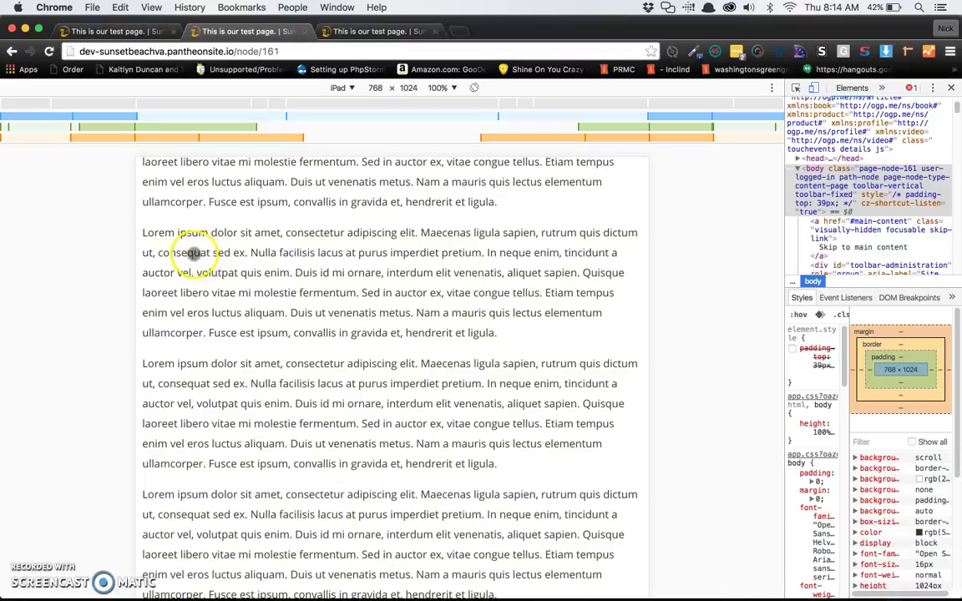
{"action": "scroll", "coordinate": [191, 252], "scroll_direction": "down", "scroll_amount": 5}
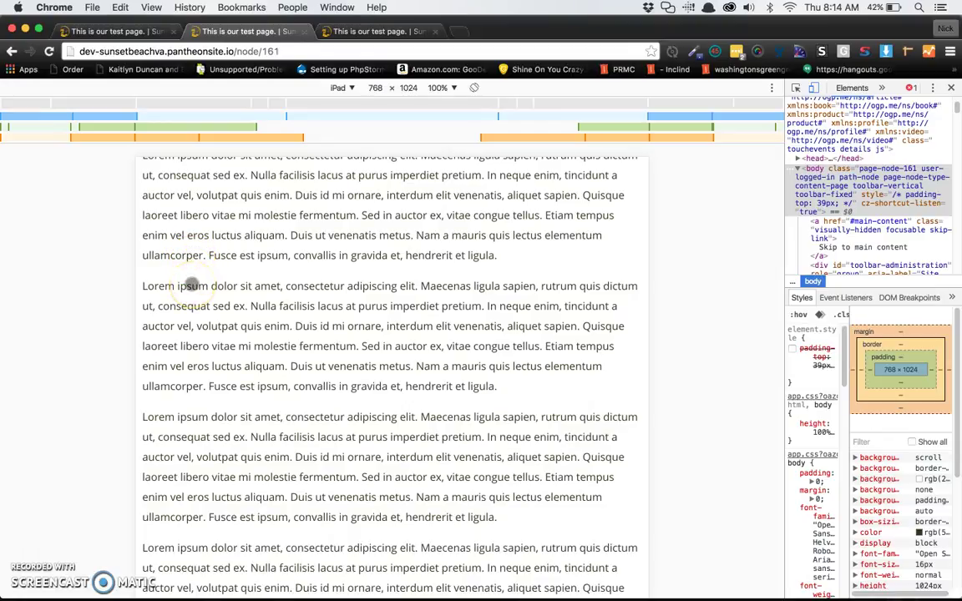
{"action": "scroll", "coordinate": [191, 286], "scroll_direction": "down", "scroll_amount": 5}
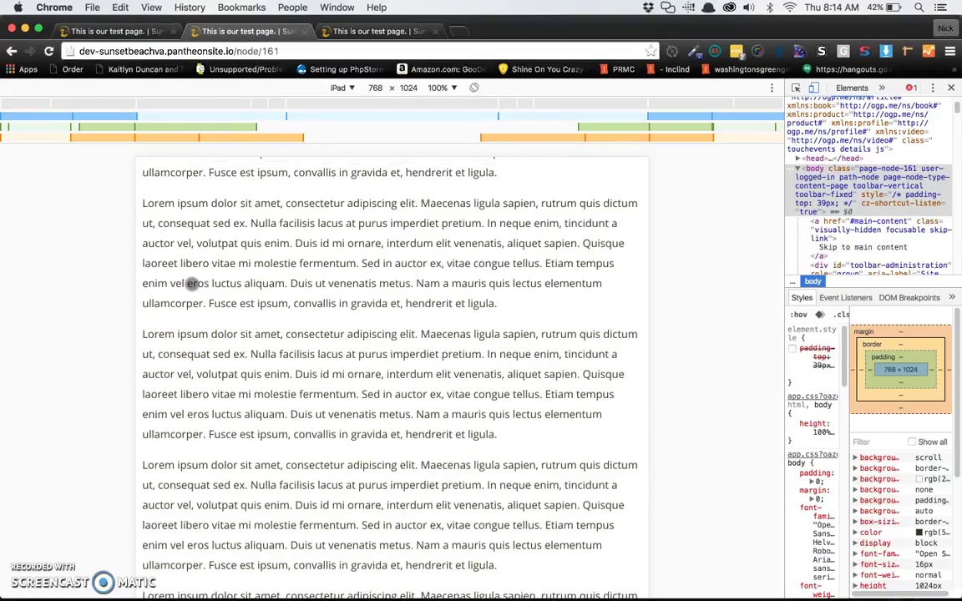
{"action": "scroll", "coordinate": [191, 283], "scroll_direction": "down", "scroll_amount": 2}
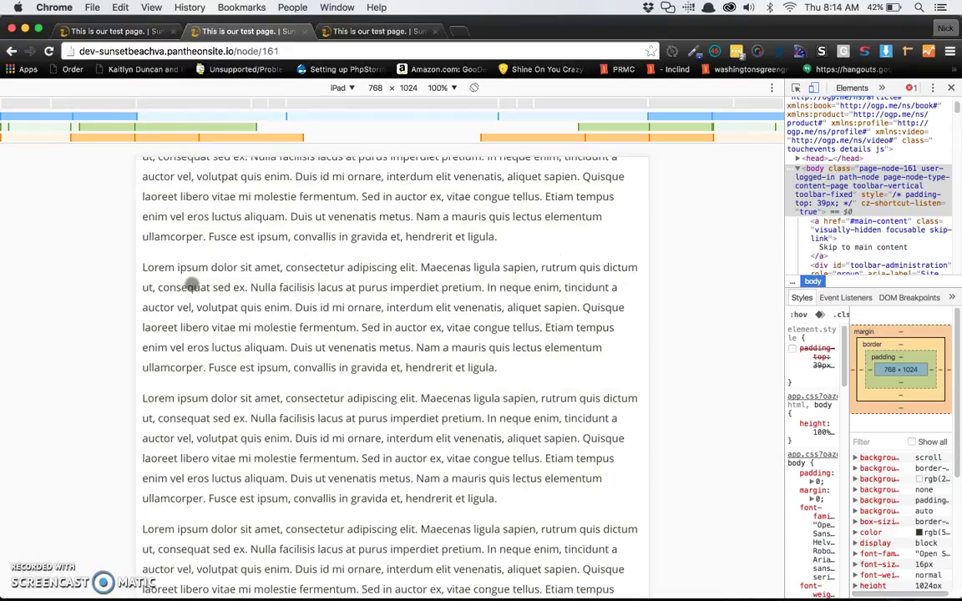
- Switch to the iPhone 6 preview (375 × 667) of the test page and examine its title and stacked paragraphs
{"action": "left_click", "coordinate": [338, 30]}
{"action": "scroll", "coordinate": [322, 184], "scroll_direction": "down", "scroll_amount": 3}
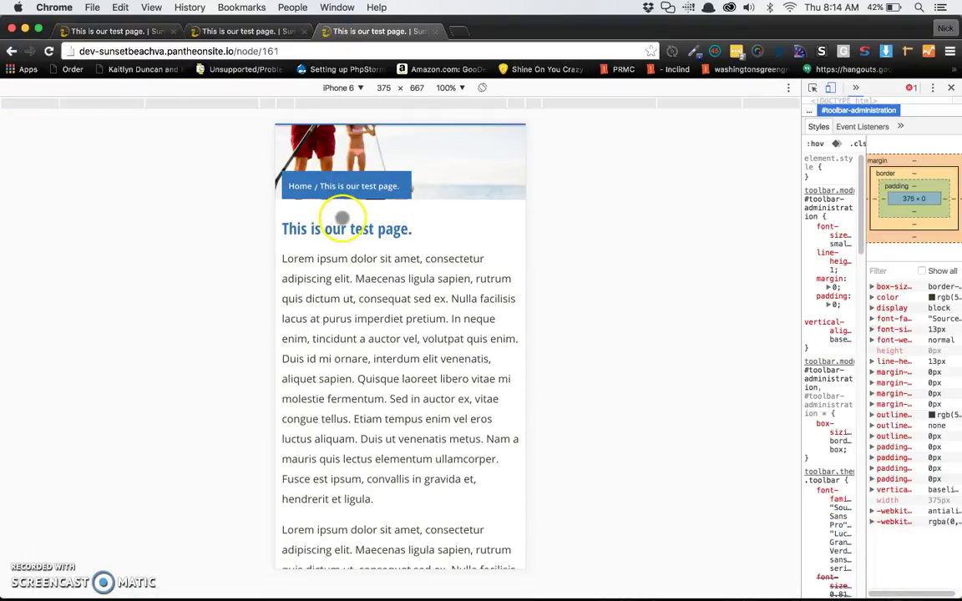
{"action": "scroll", "coordinate": [337, 226], "scroll_direction": "down", "scroll_amount": 1}
{"action": "left_click", "coordinate": [240, 224]}
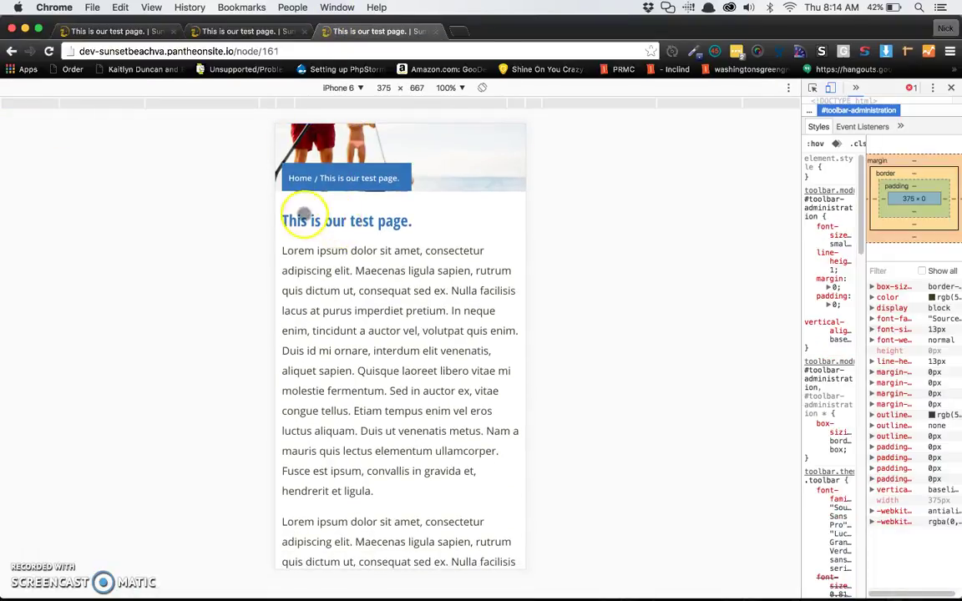
{"action": "left_click", "coordinate": [364, 203]}
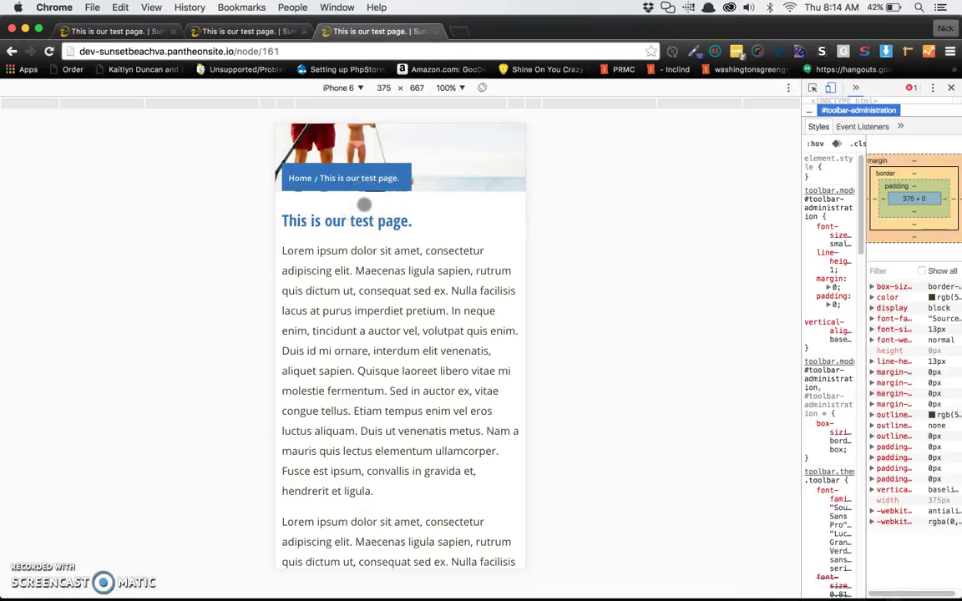
{"action": "left_click", "coordinate": [303, 248]}
{"action": "scroll", "coordinate": [304, 249], "scroll_direction": "down", "scroll_amount": 4}
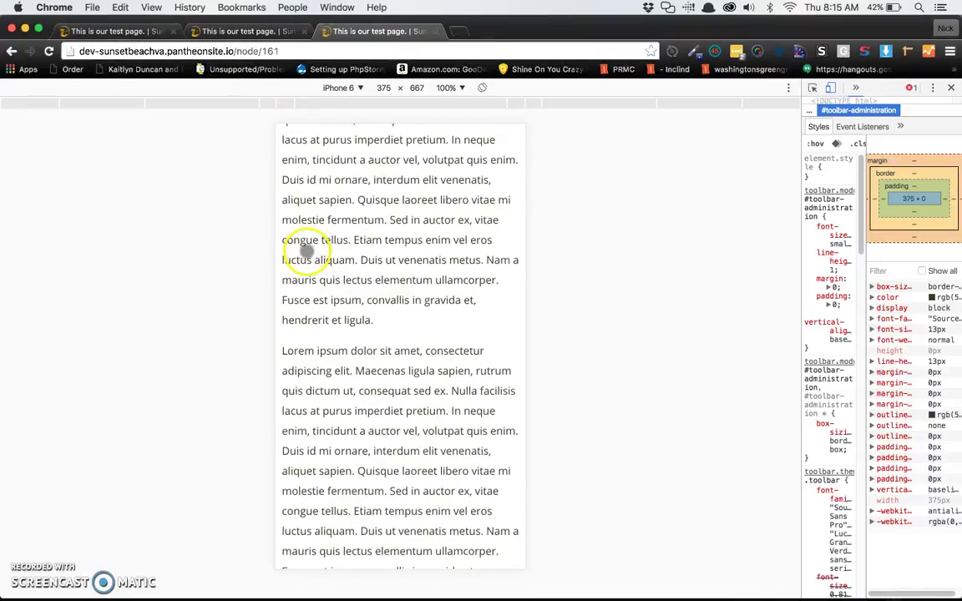
{"action": "scroll", "coordinate": [307, 251], "scroll_direction": "down", "scroll_amount": 1}
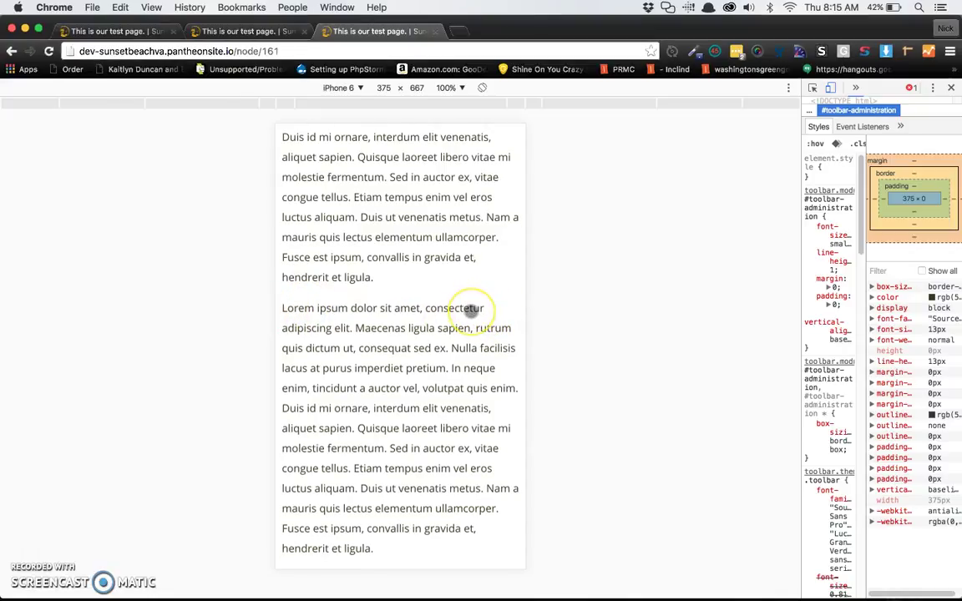
{"action": "scroll", "coordinate": [470, 311], "scroll_direction": "down", "scroll_amount": 1}
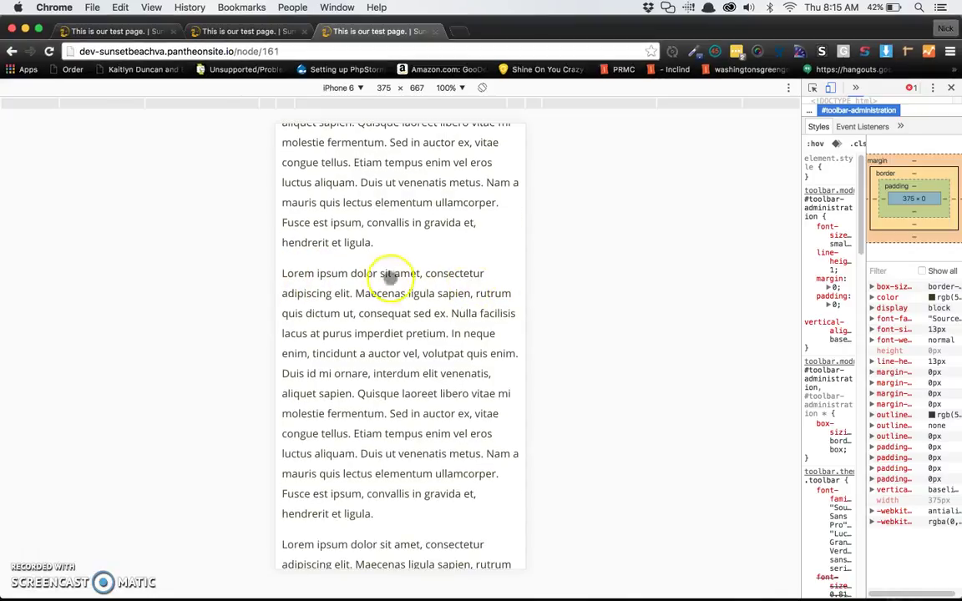
{"action": "scroll", "coordinate": [298, 273], "scroll_direction": "down", "scroll_amount": 1}
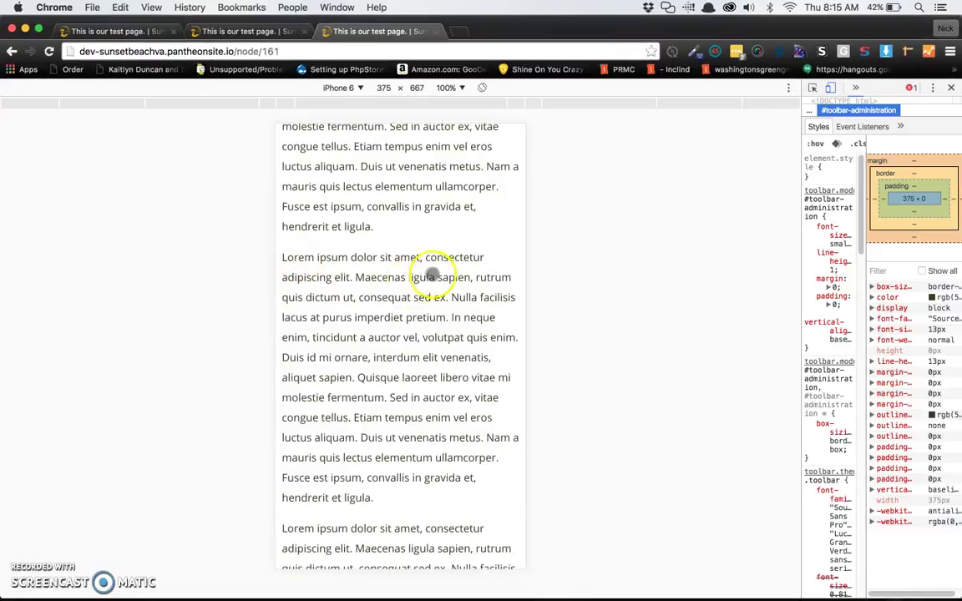
- Return to the desktop version of the test page, open it for editing and select its title text
{"action": "left_click", "coordinate": [125, 31]}
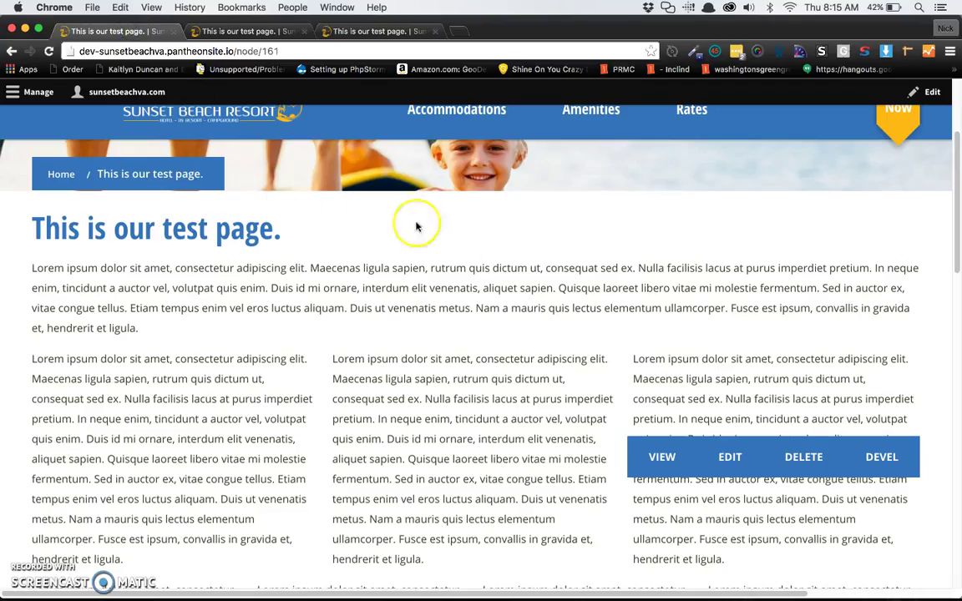
{"action": "scroll", "coordinate": [468, 238], "scroll_direction": "down", "scroll_amount": 1}
{"action": "scroll", "coordinate": [482, 246], "scroll_direction": "up", "scroll_amount": 1}
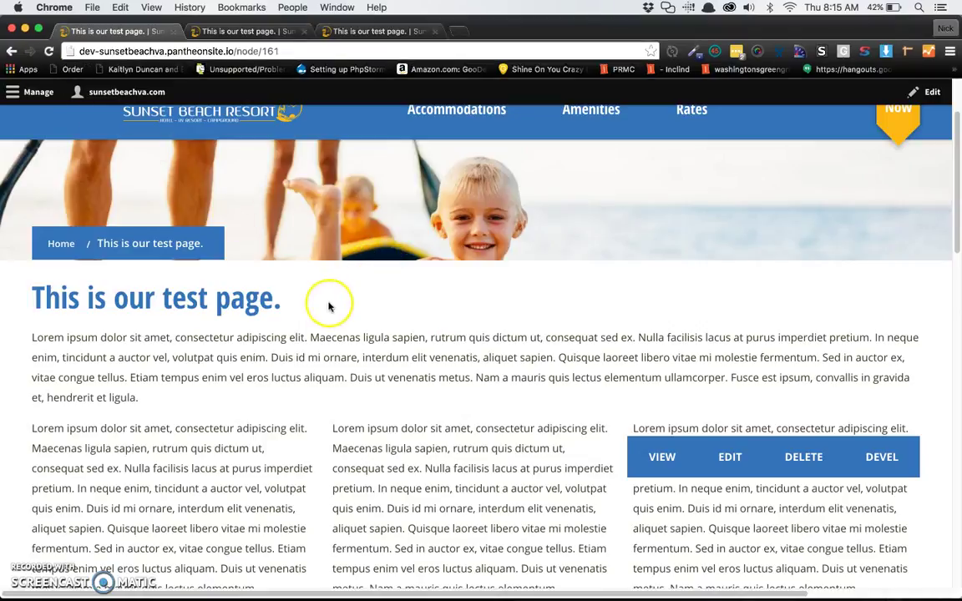
{"action": "scroll", "coordinate": [328, 303], "scroll_direction": "down", "scroll_amount": 1}
{"action": "scroll", "coordinate": [331, 307], "scroll_direction": "down", "scroll_amount": 1}
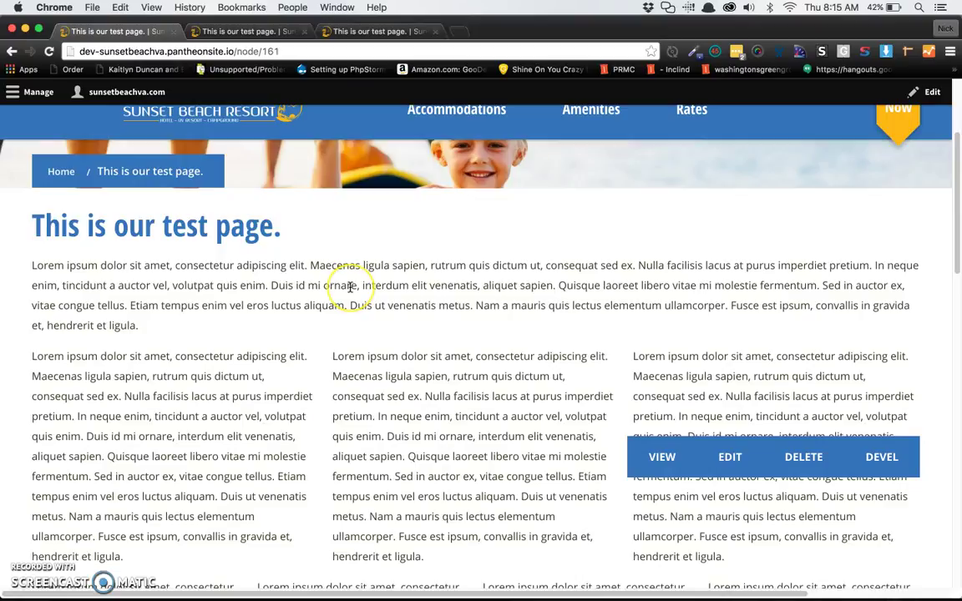
{"action": "scroll", "coordinate": [350, 287], "scroll_direction": "down", "scroll_amount": 1}
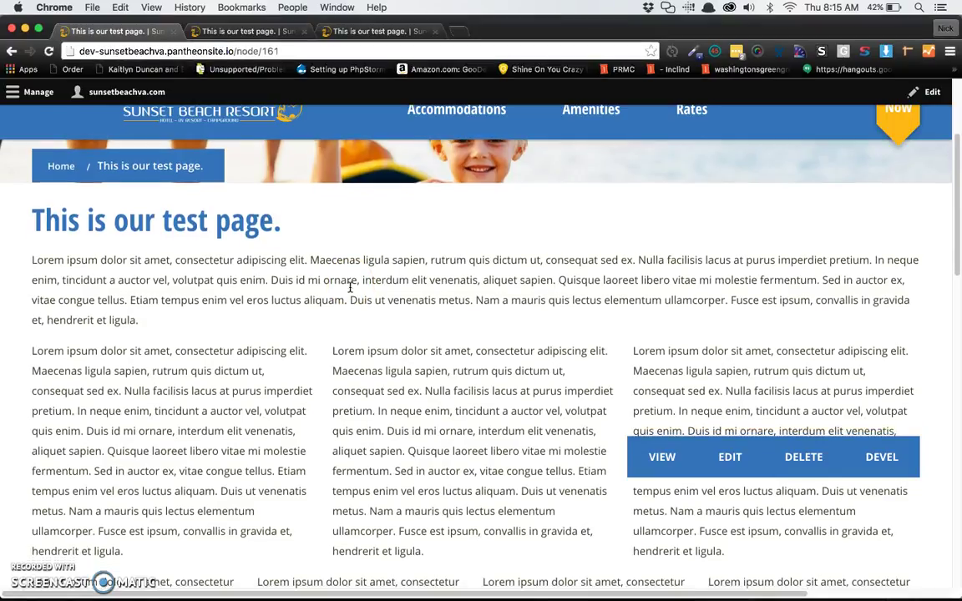
{"action": "scroll", "coordinate": [351, 292], "scroll_direction": "down", "scroll_amount": 1}
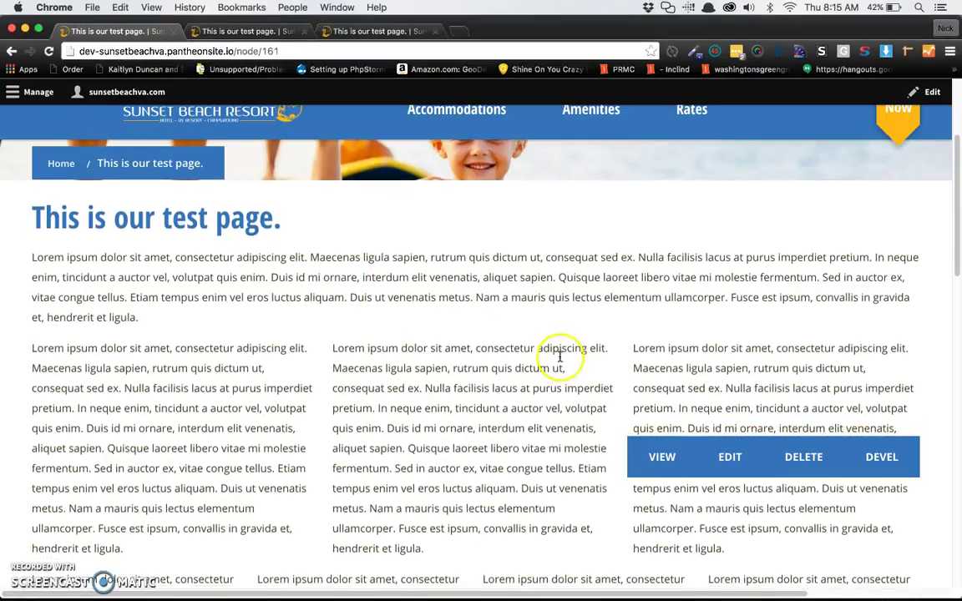
{"action": "left_click", "coordinate": [728, 457]}
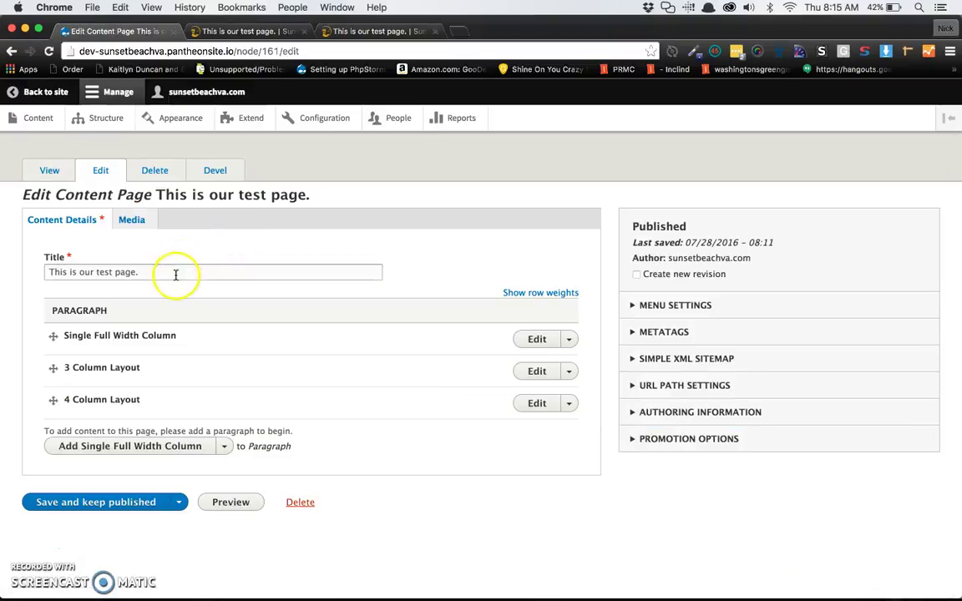
{"action": "left_click_drag", "start_coordinate": [48, 270], "coordinate": [106, 271]}
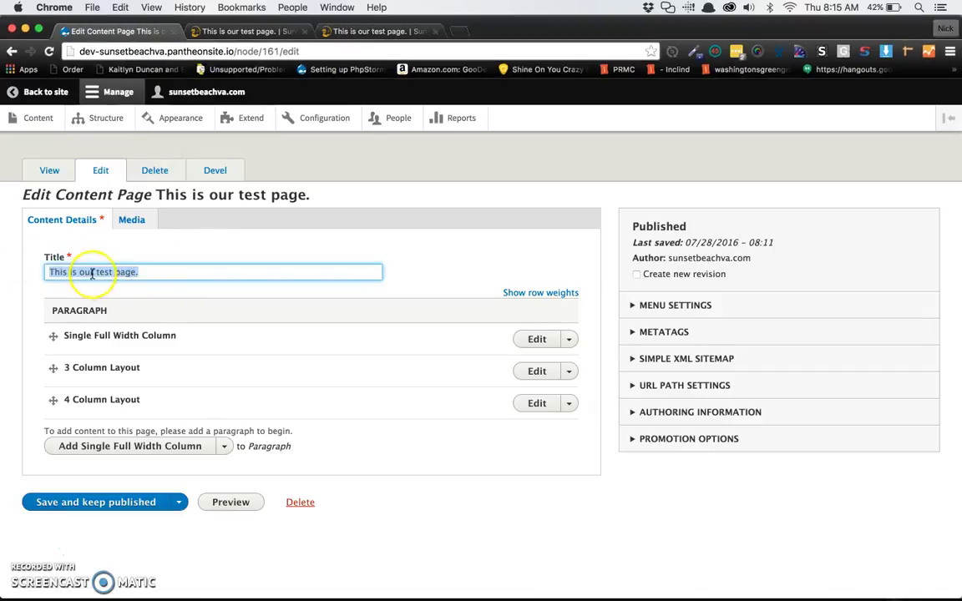
- Examine the title field and the list of paragraphs on the test page's edit form
{"action": "left_click", "coordinate": [138, 272]}
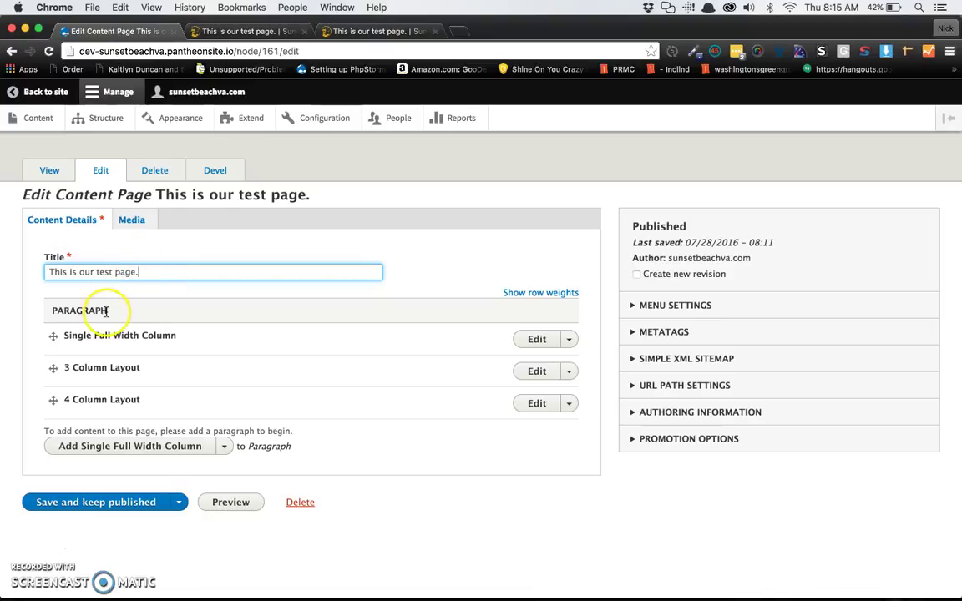
{"action": "left_click_drag", "start_coordinate": [49, 310], "coordinate": [112, 311]}
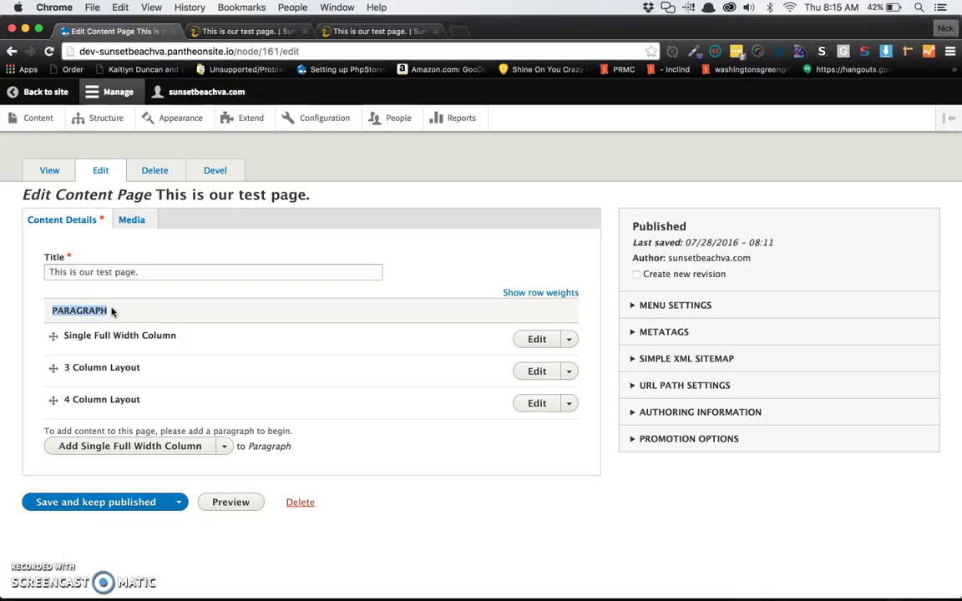
{"action": "left_click", "coordinate": [112, 311]}
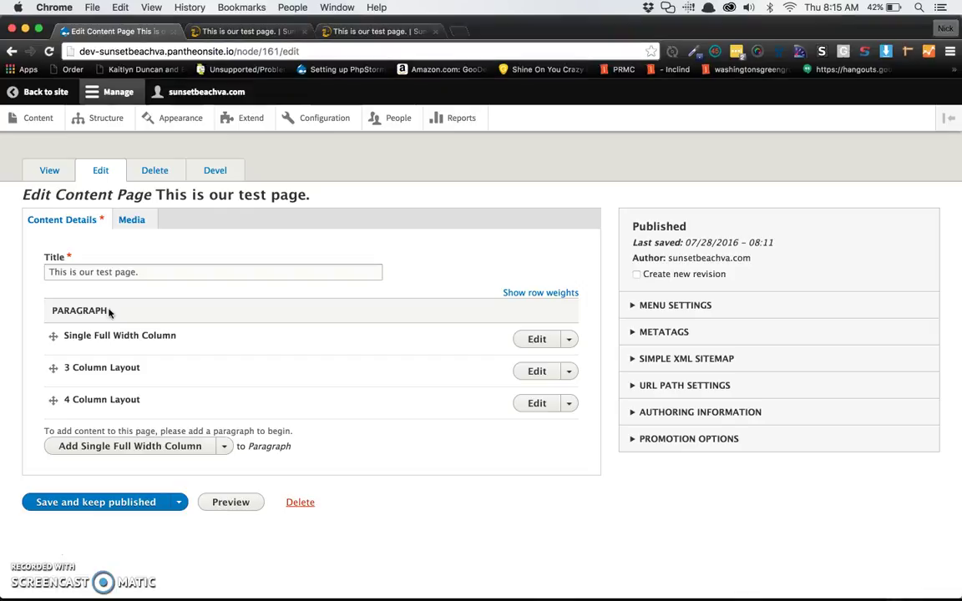
{"action": "left_click", "coordinate": [81, 343]}
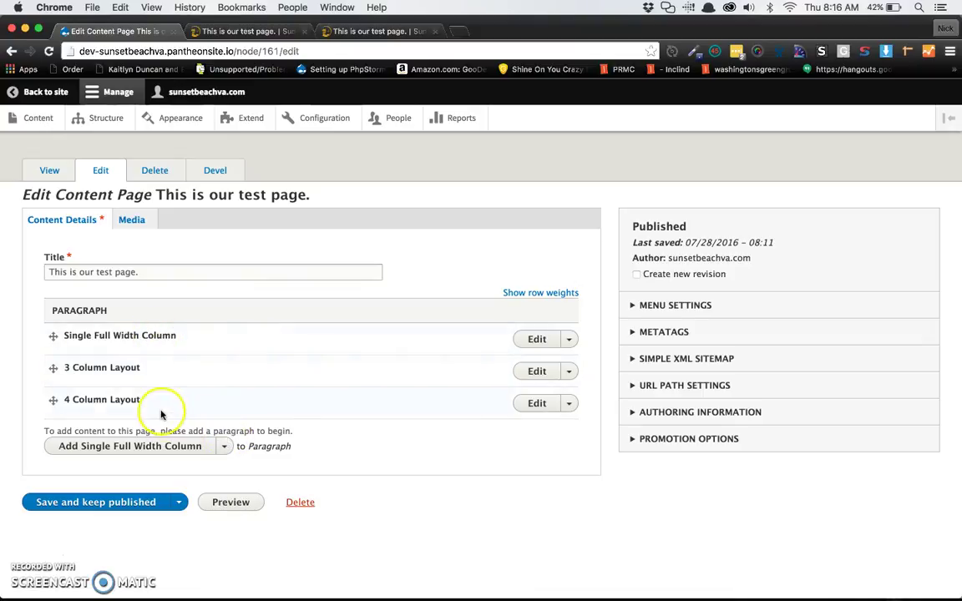
- Add a 50/50 Split Columns paragraph to the page and bring its Column One and Column Two editors into view
{"action": "left_click", "coordinate": [224, 448]}
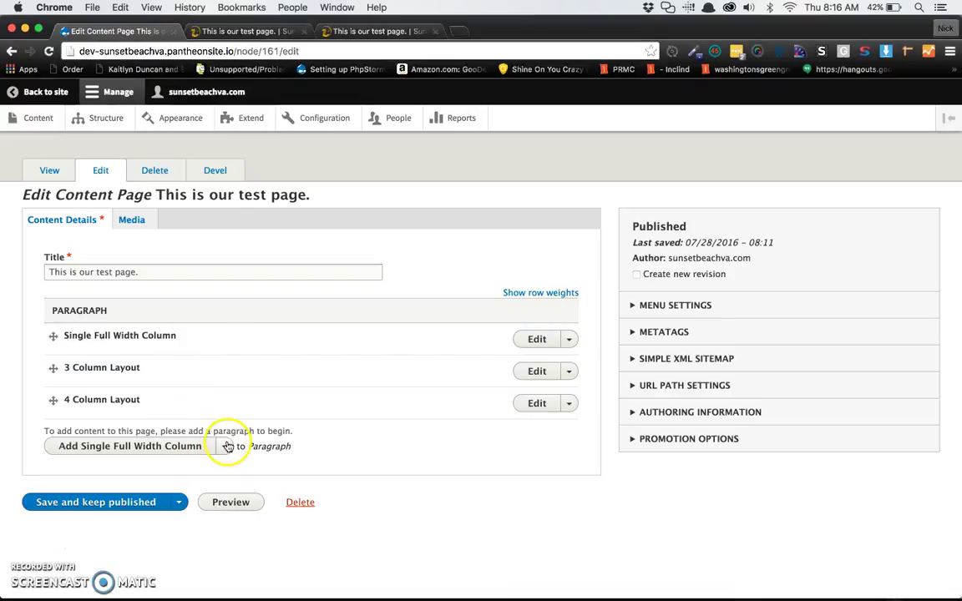
{"action": "scroll", "coordinate": [228, 446], "scroll_direction": "down", "scroll_amount": 2}
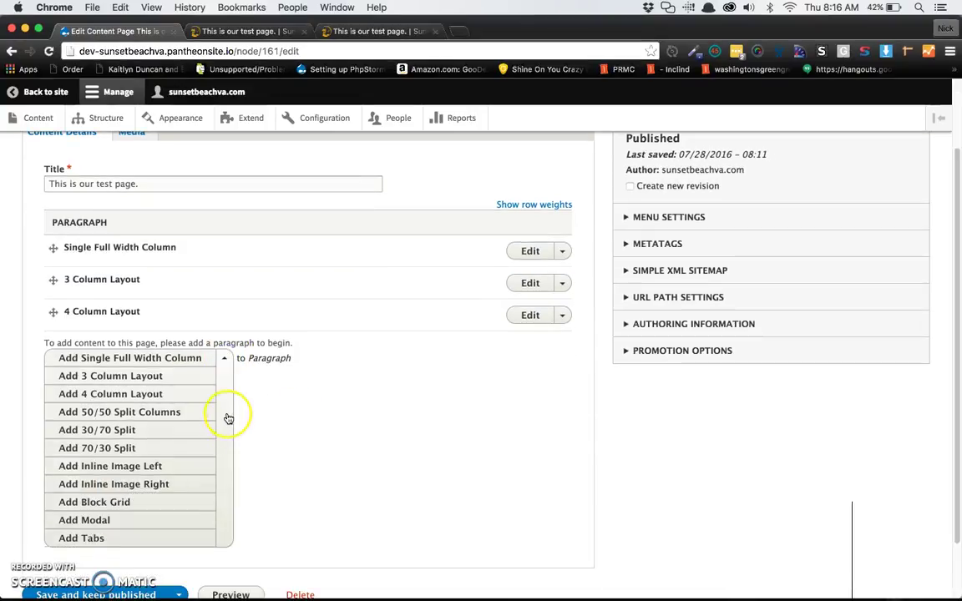
{"action": "left_click", "coordinate": [171, 413]}
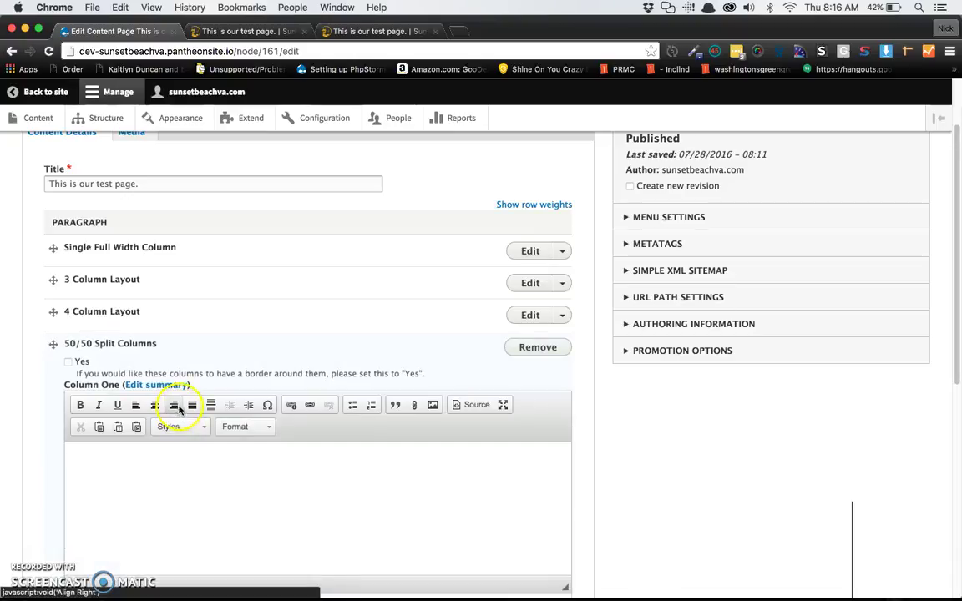
{"action": "scroll", "coordinate": [67, 330], "scroll_direction": "down", "scroll_amount": 1}
{"action": "left_click_drag", "start_coordinate": [170, 317], "coordinate": [80, 313]}
{"action": "scroll", "coordinate": [162, 316], "scroll_direction": "down", "scroll_amount": 5}
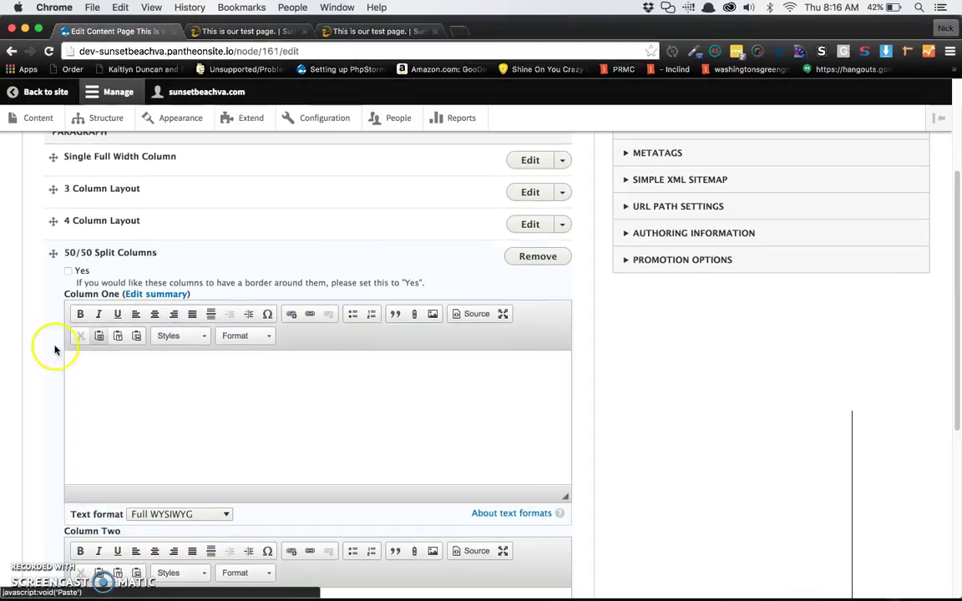
{"action": "scroll", "coordinate": [123, 319], "scroll_direction": "down", "scroll_amount": 1}
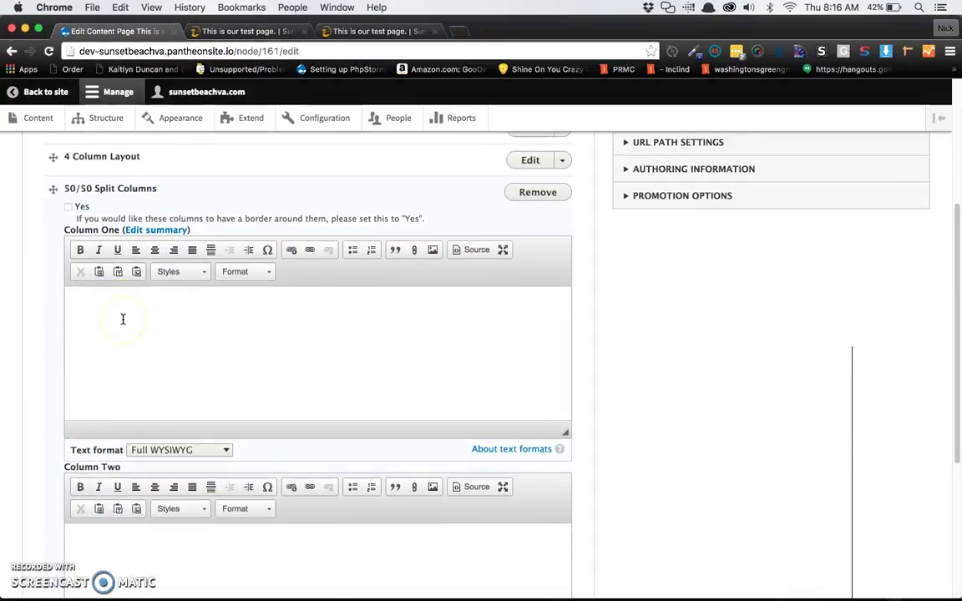
{"action": "left_click", "coordinate": [123, 319]}
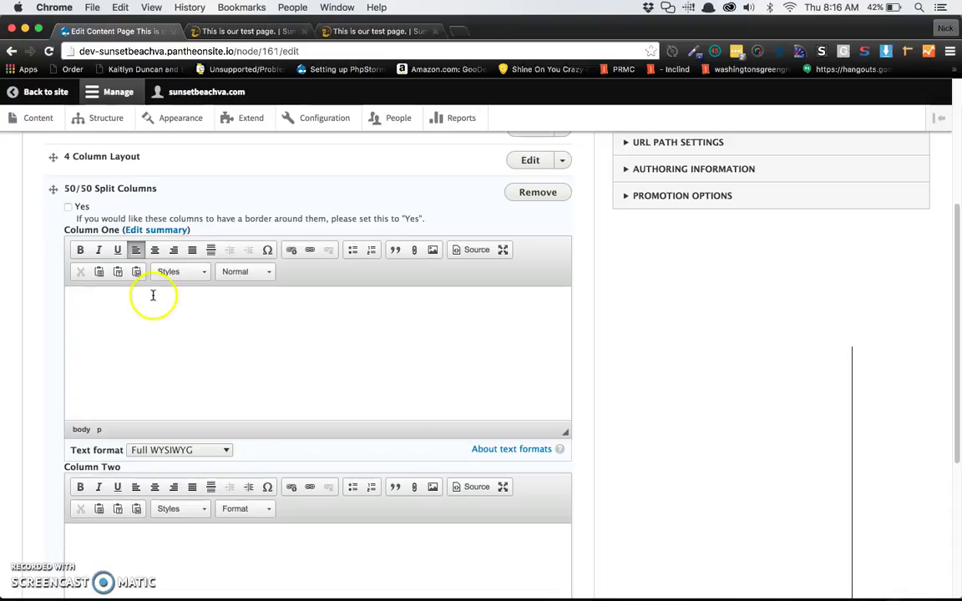
{"action": "type", "text": "http://dev-sunsetbeachva.pantheonsite.io/node/161"}
{"action": "scroll", "coordinate": [137, 306], "scroll_direction": "down", "scroll_amount": 1}
{"action": "key", "text": "super+a"}
{"action": "key", "text": "BackSpace"}
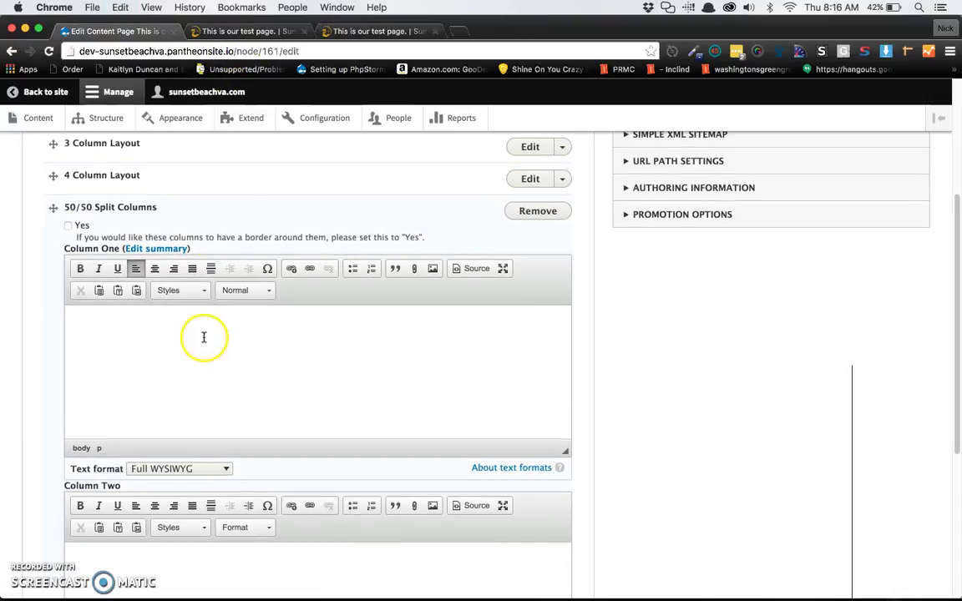
{"action": "left_click", "coordinate": [239, 32]}
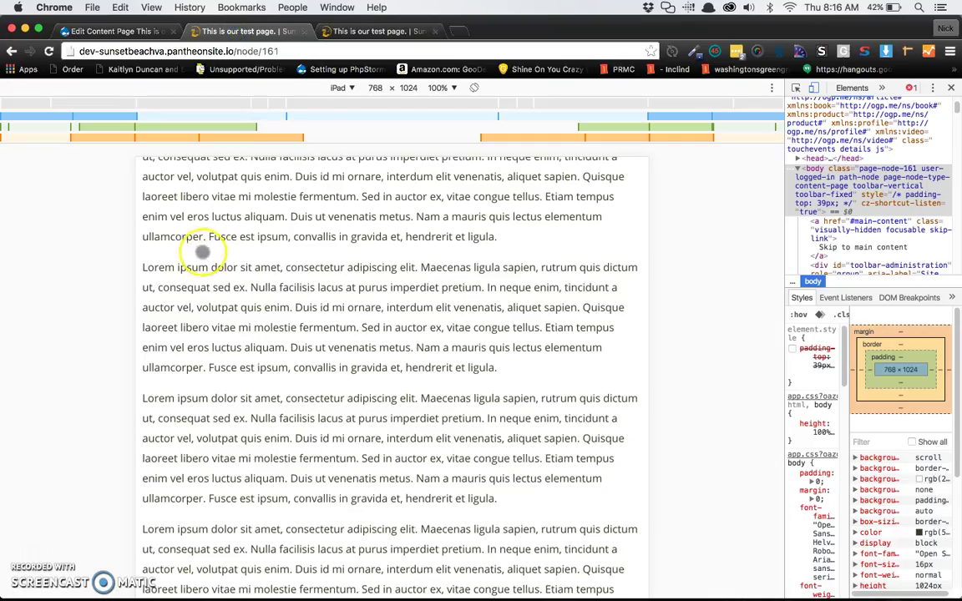
{"action": "left_click", "coordinate": [182, 197]}
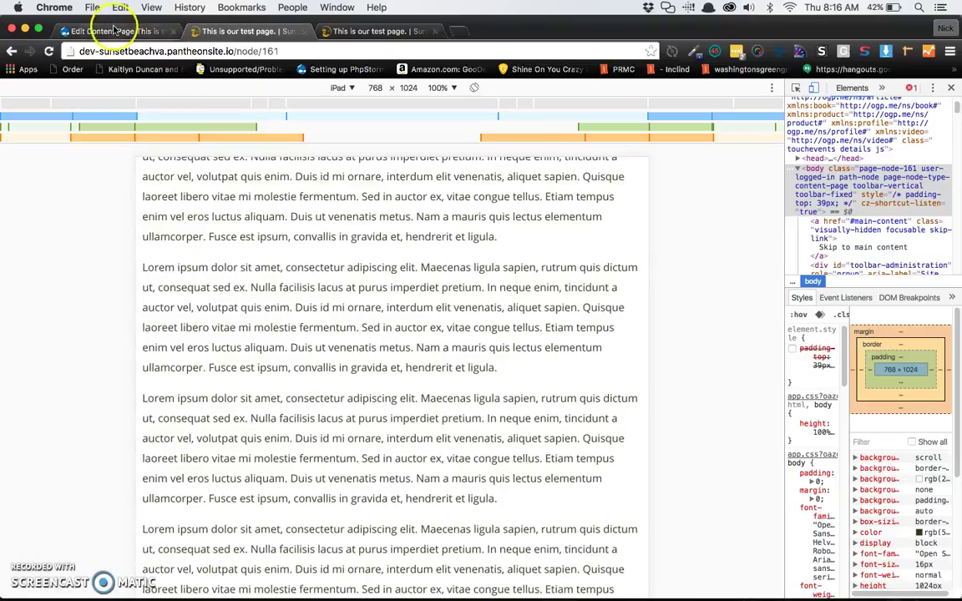
{"action": "left_click", "coordinate": [108, 31]}
- Open the 4 Column Layout paragraph for editing and copy its Column One text
{"action": "left_click", "coordinate": [531, 178]}
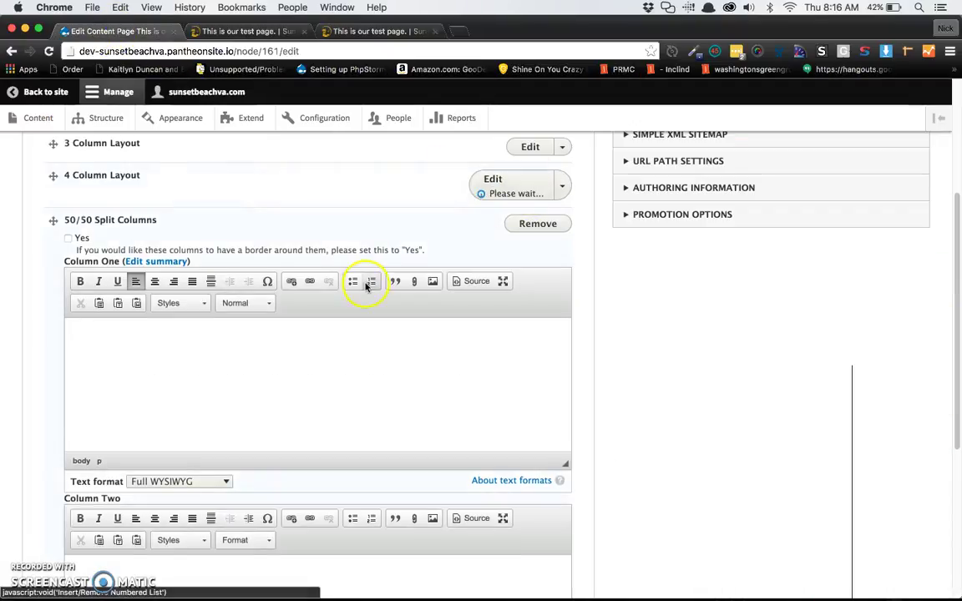
{"action": "left_click_drag", "start_coordinate": [154, 348], "coordinate": [71, 285]}
{"action": "key", "text": "super+c"}
- Collapse the 4 Column Layout paragraph's editing form
{"action": "scroll", "coordinate": [48, 305], "scroll_direction": "down", "scroll_amount": 1}
{"action": "scroll", "coordinate": [49, 306], "scroll_direction": "down", "scroll_amount": 15}
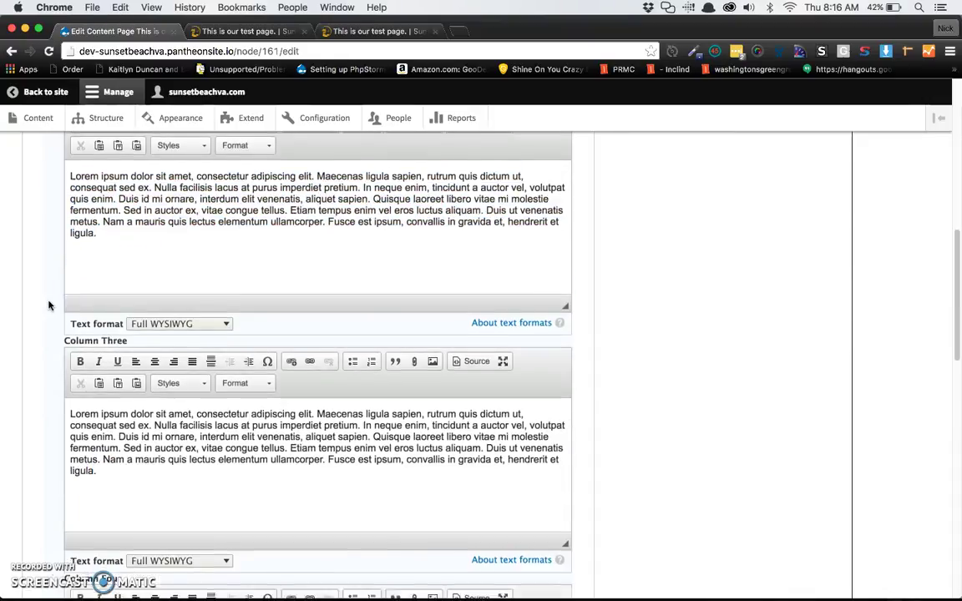
{"action": "scroll", "coordinate": [48, 306], "scroll_direction": "down", "scroll_amount": 3}
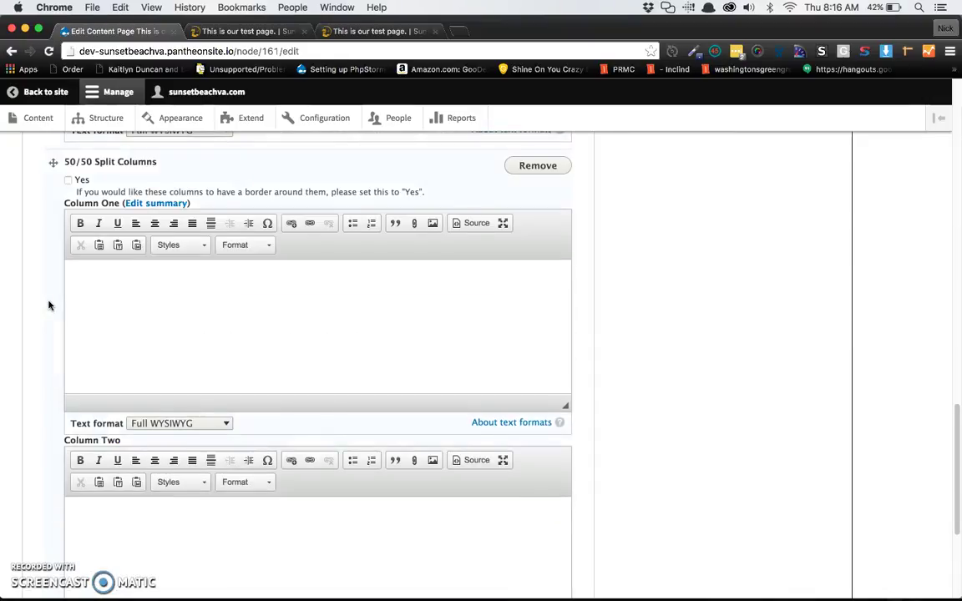
{"action": "scroll", "coordinate": [49, 305], "scroll_direction": "up", "scroll_amount": 10}
{"action": "scroll", "coordinate": [49, 304], "scroll_direction": "up", "scroll_amount": 5}
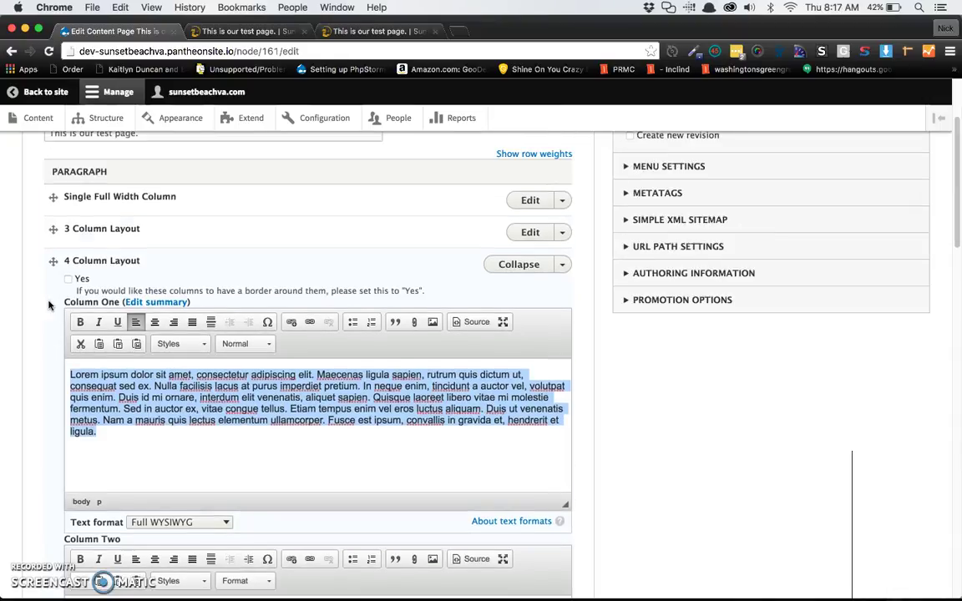
{"action": "left_click", "coordinate": [91, 209]}
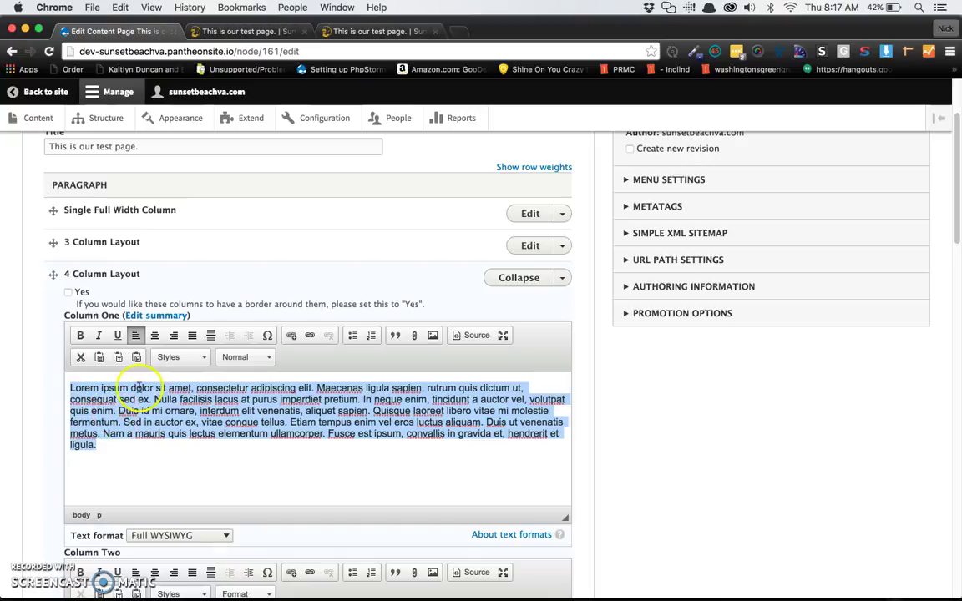
{"action": "left_click", "coordinate": [532, 281]}
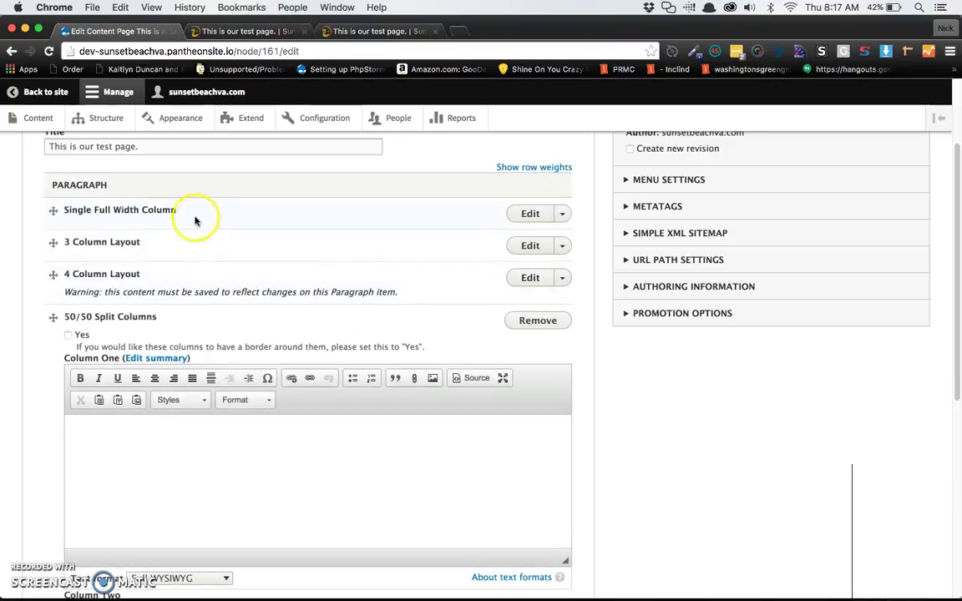
- Paste the copied text into Column One and Column Two of the 50/50 Split Columns paragraph and save the page, keeping it published
{"action": "scroll", "coordinate": [191, 241], "scroll_direction": "down", "scroll_amount": 1}
{"action": "scroll", "coordinate": [187, 242], "scroll_direction": "down", "scroll_amount": 1}
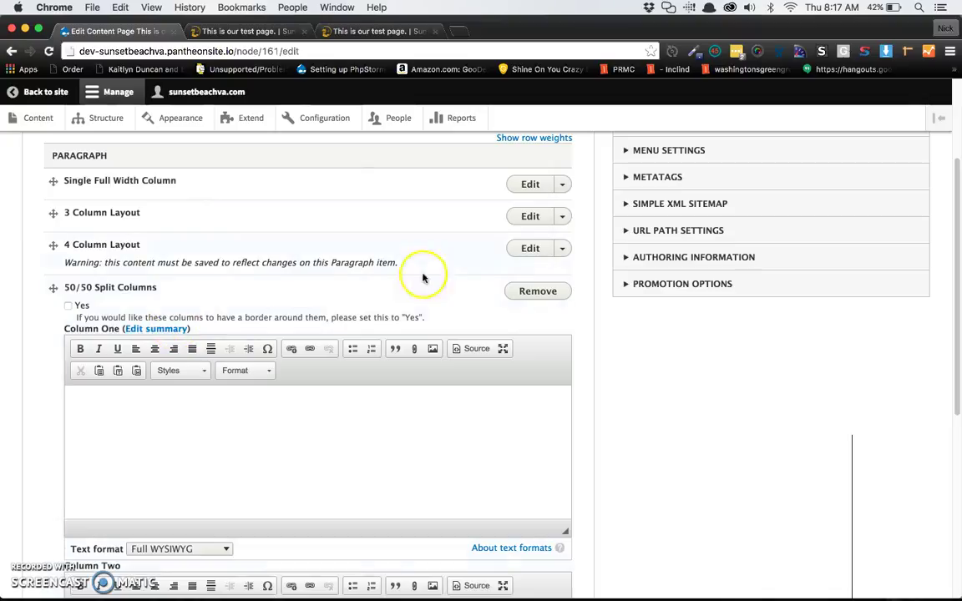
{"action": "left_click", "coordinate": [87, 396]}
{"action": "key", "text": "super+v"}
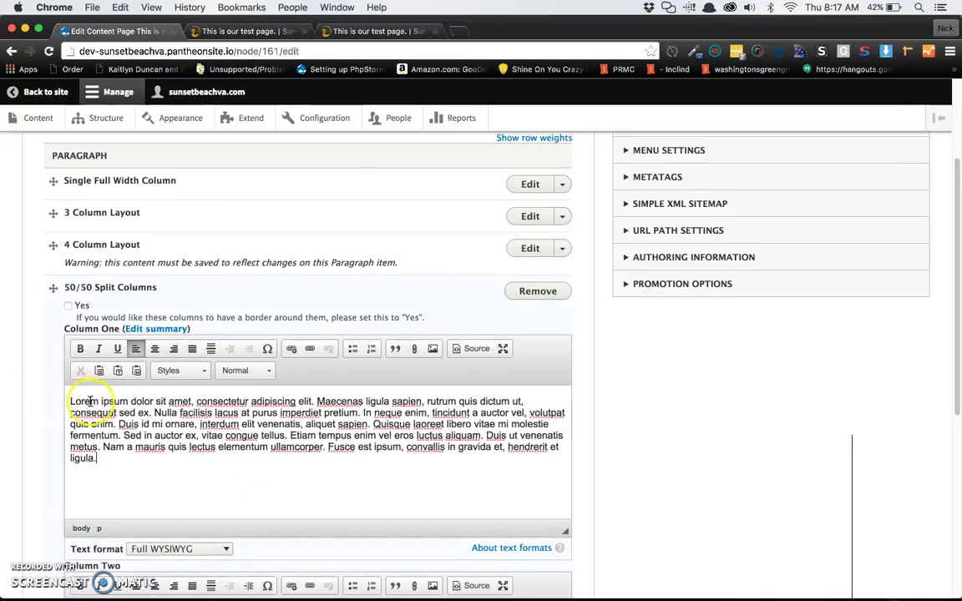
{"action": "scroll", "coordinate": [92, 402], "scroll_direction": "down", "scroll_amount": 5}
{"action": "left_click", "coordinate": [95, 408]}
{"action": "key", "text": "super+v"}
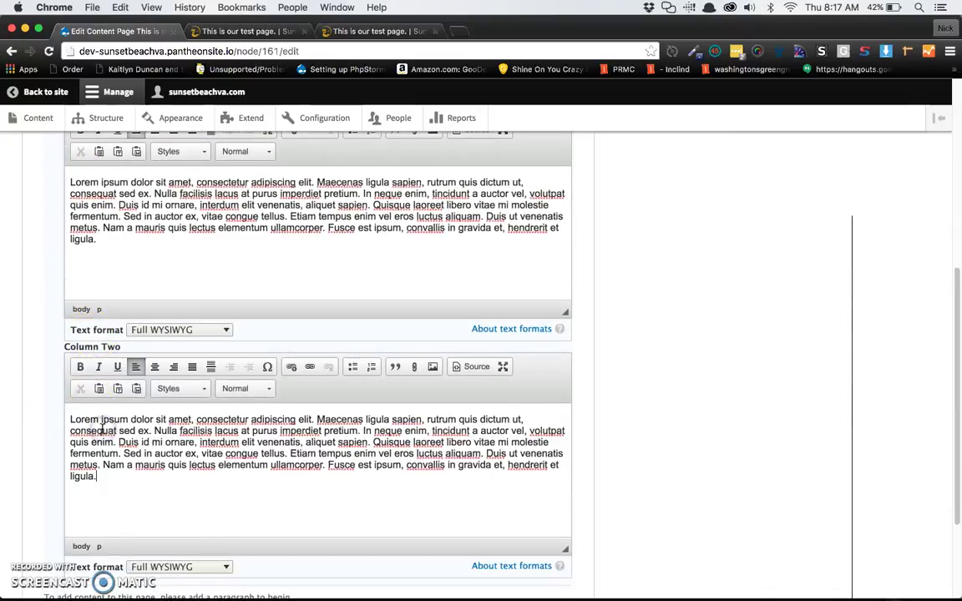
{"action": "scroll", "coordinate": [101, 427], "scroll_direction": "down", "scroll_amount": 5}
{"action": "left_click", "coordinate": [97, 527]}
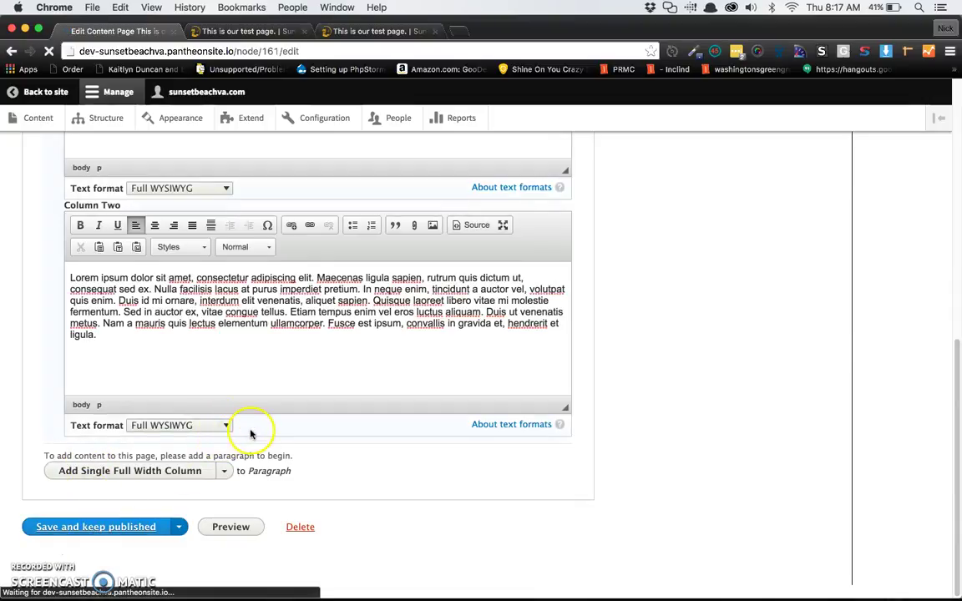
- Examine the 50/50 split text row against the three-column and four-column rows on the saved desktop page
{"action": "scroll", "coordinate": [266, 427], "scroll_direction": "down", "scroll_amount": 10}
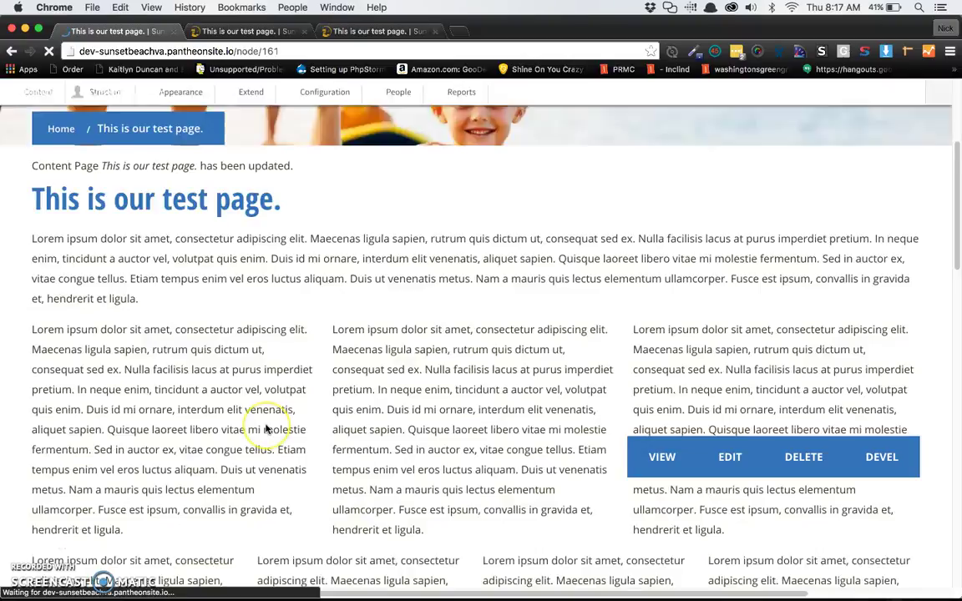
{"action": "scroll", "coordinate": [266, 427], "scroll_direction": "down", "scroll_amount": 5}
{"action": "scroll", "coordinate": [266, 427], "scroll_direction": "down", "scroll_amount": 2}
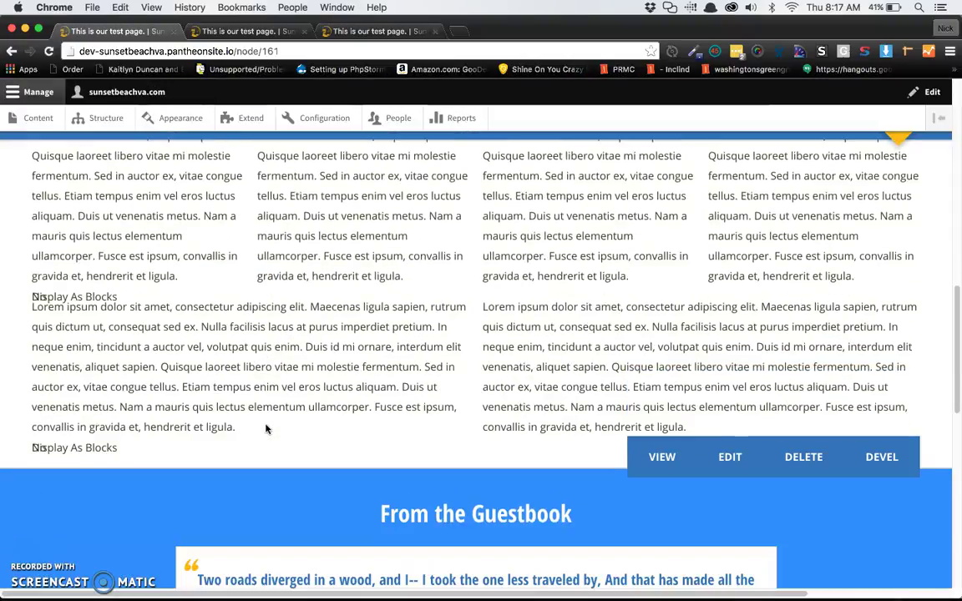
{"action": "scroll", "coordinate": [238, 427], "scroll_direction": "down", "scroll_amount": 2}
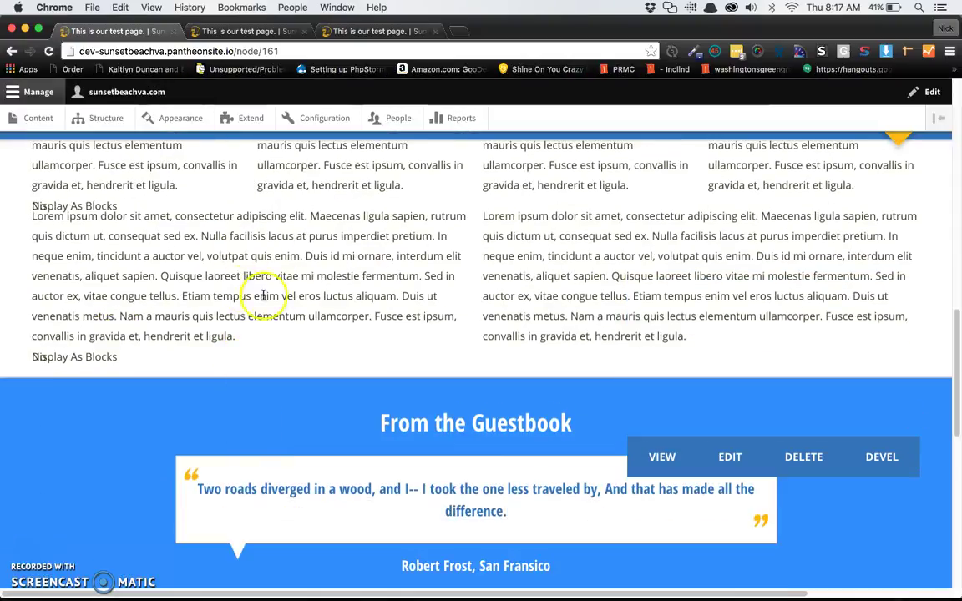
{"action": "left_click_drag", "start_coordinate": [736, 339], "coordinate": [108, 257]}
{"action": "scroll", "coordinate": [294, 279], "scroll_direction": "up", "scroll_amount": 9}
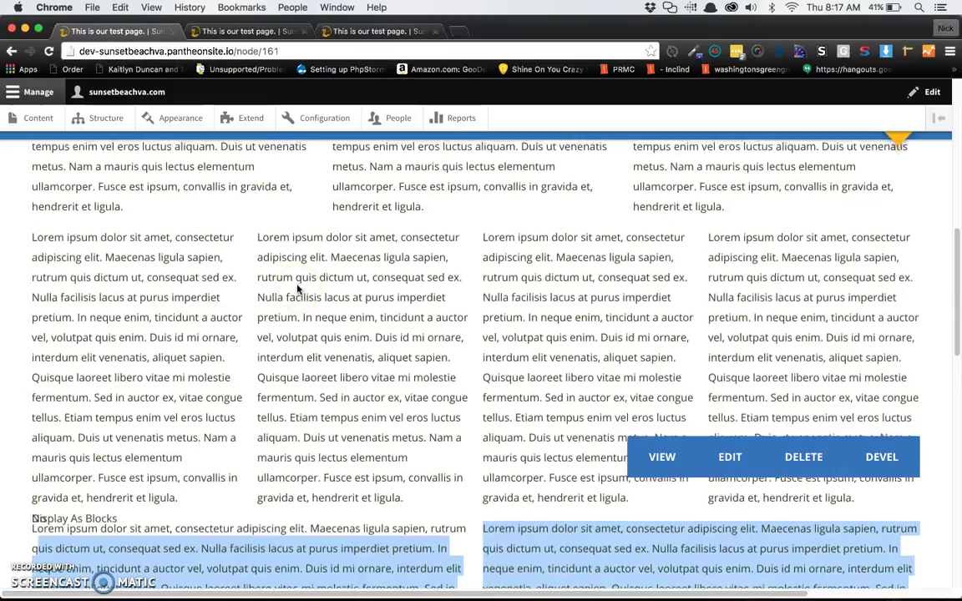
{"action": "scroll", "coordinate": [298, 285], "scroll_direction": "down", "scroll_amount": 2}
{"action": "scroll", "coordinate": [298, 285], "scroll_direction": "up", "scroll_amount": 1}
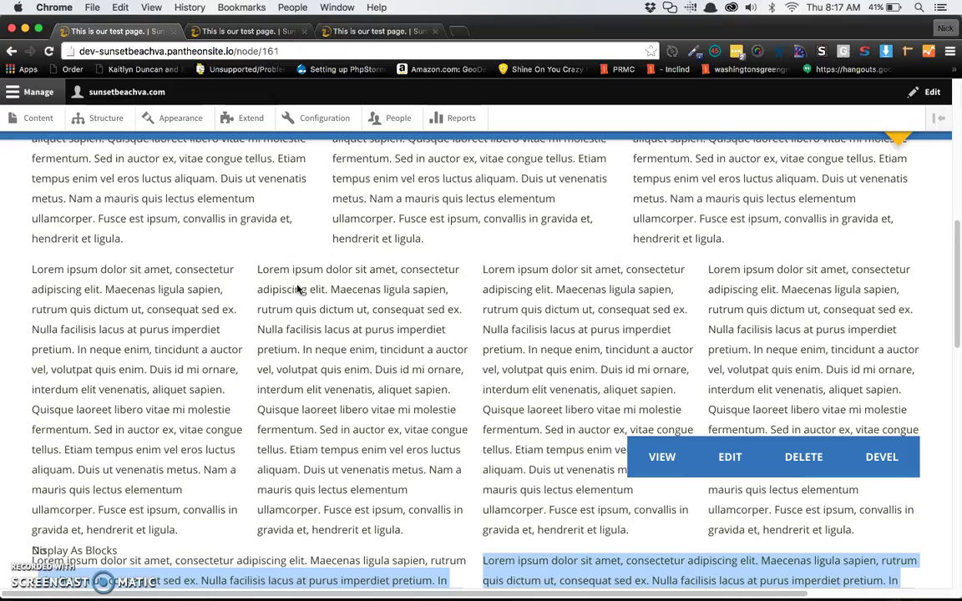
- Switch to the iPad preview (768 × 1024), reload the test page and locate its 50/50 split columns
{"action": "left_click", "coordinate": [253, 32]}
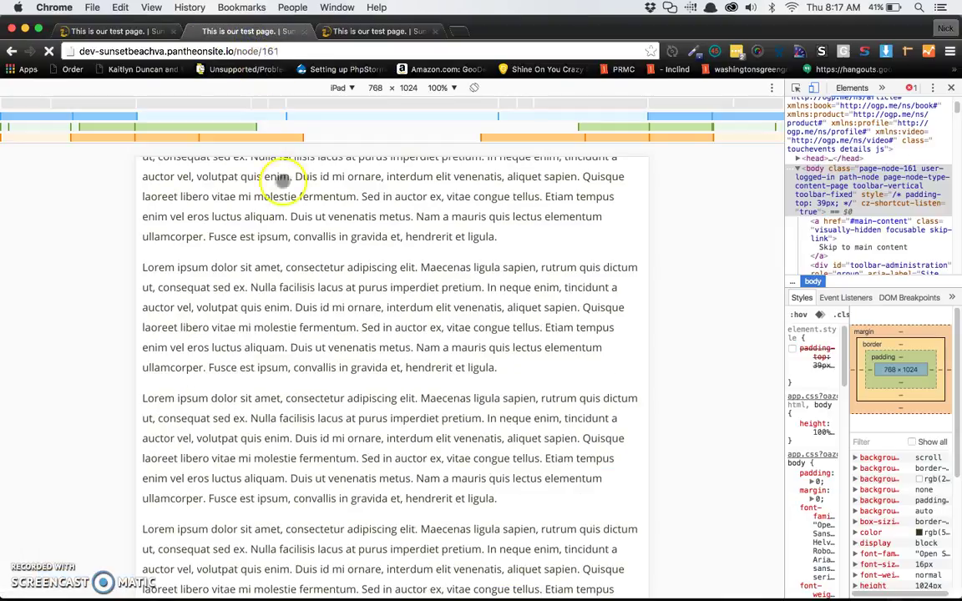
{"action": "scroll", "coordinate": [365, 322], "scroll_direction": "down", "scroll_amount": 5}
{"action": "key", "text": "super+r"}
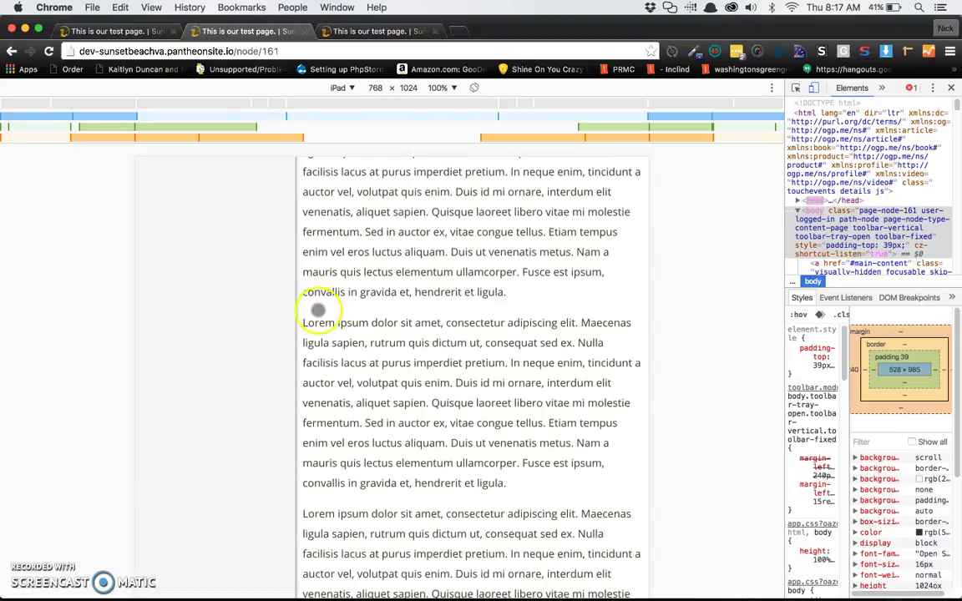
{"action": "scroll", "coordinate": [343, 317], "scroll_direction": "down", "scroll_amount": 3}
{"action": "scroll", "coordinate": [357, 313], "scroll_direction": "down", "scroll_amount": 5}
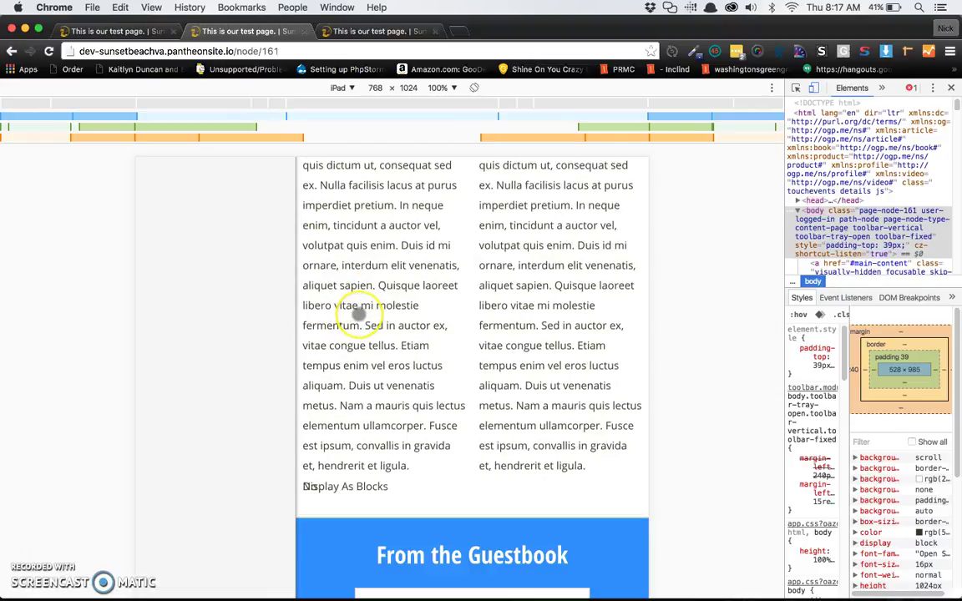
- Collapse the admin menu tray in the iPad preview and examine how the 50/50 split columns sit at full width
{"action": "scroll", "coordinate": [357, 312], "scroll_direction": "up", "scroll_amount": 2}
{"action": "scroll", "coordinate": [224, 236], "scroll_direction": "up", "scroll_amount": 5}
{"action": "scroll", "coordinate": [225, 235], "scroll_direction": "down", "scroll_amount": 10}
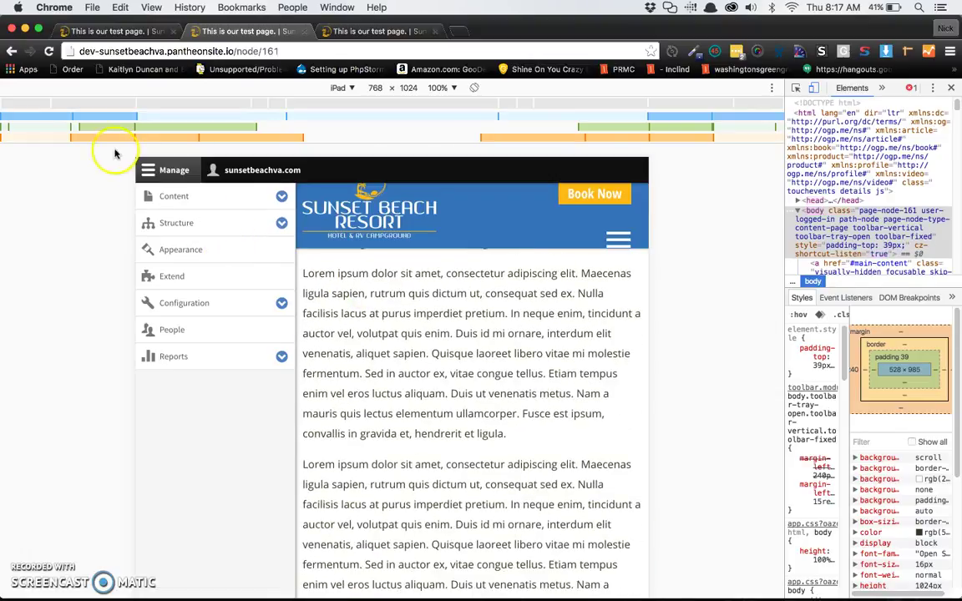
{"action": "scroll", "coordinate": [339, 328], "scroll_direction": "up", "scroll_amount": 2}
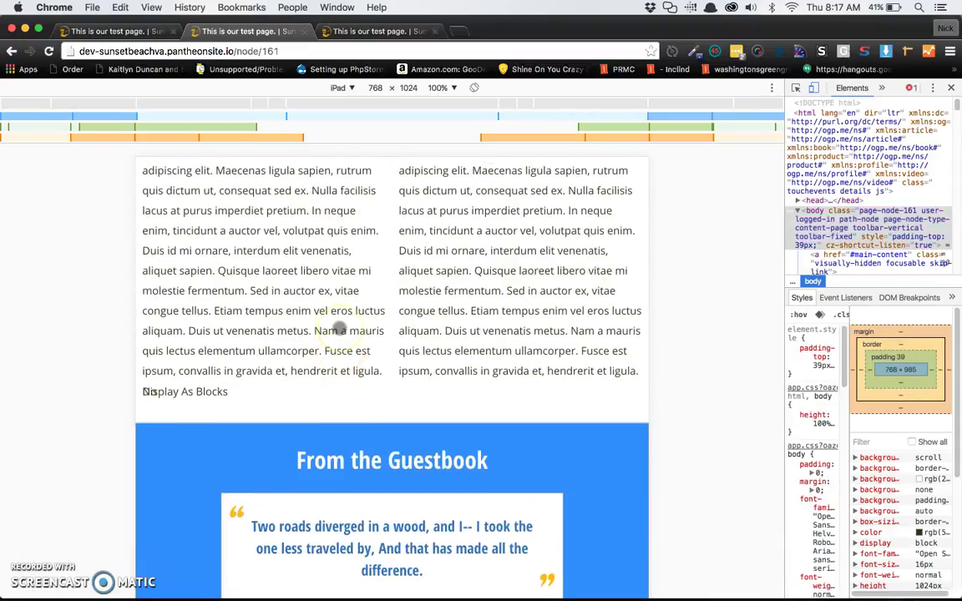
{"action": "scroll", "coordinate": [339, 329], "scroll_direction": "down", "scroll_amount": 1}
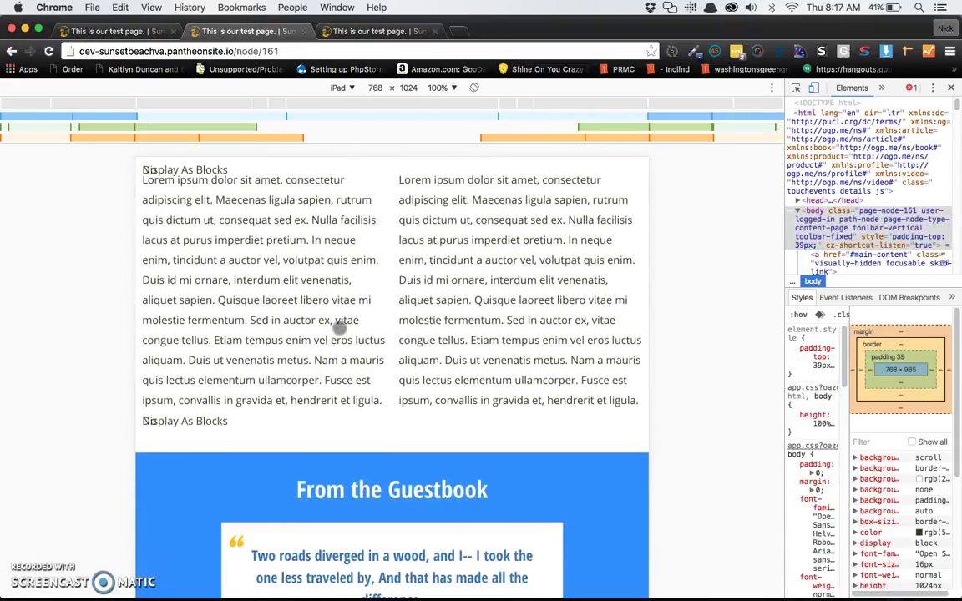
{"action": "left_click", "coordinate": [340, 316]}
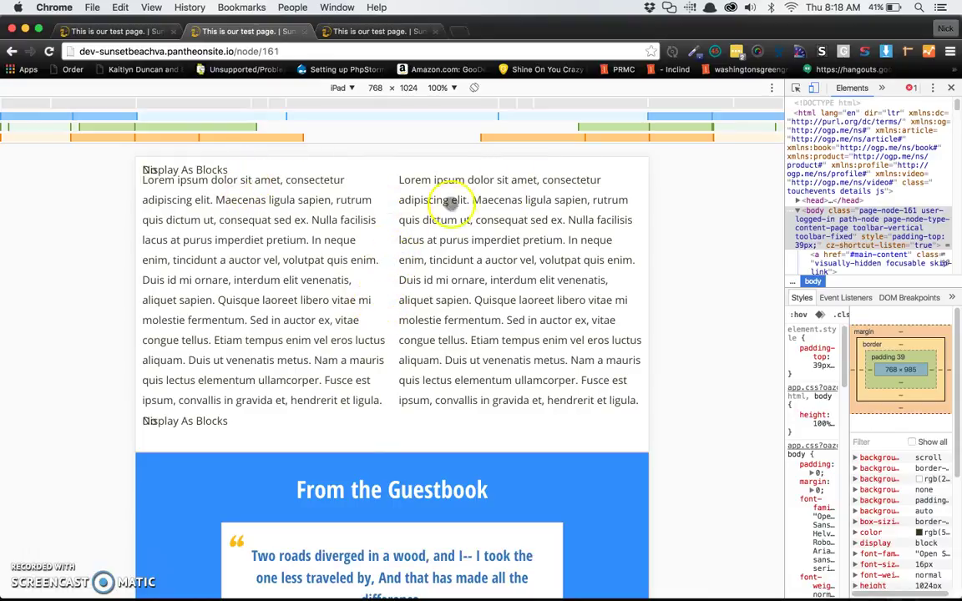
- Switch to the iPhone 6 preview (375 × 667), locate the 50/50 split columns and examine how they are arranged on a phone
{"action": "left_click", "coordinate": [372, 31]}
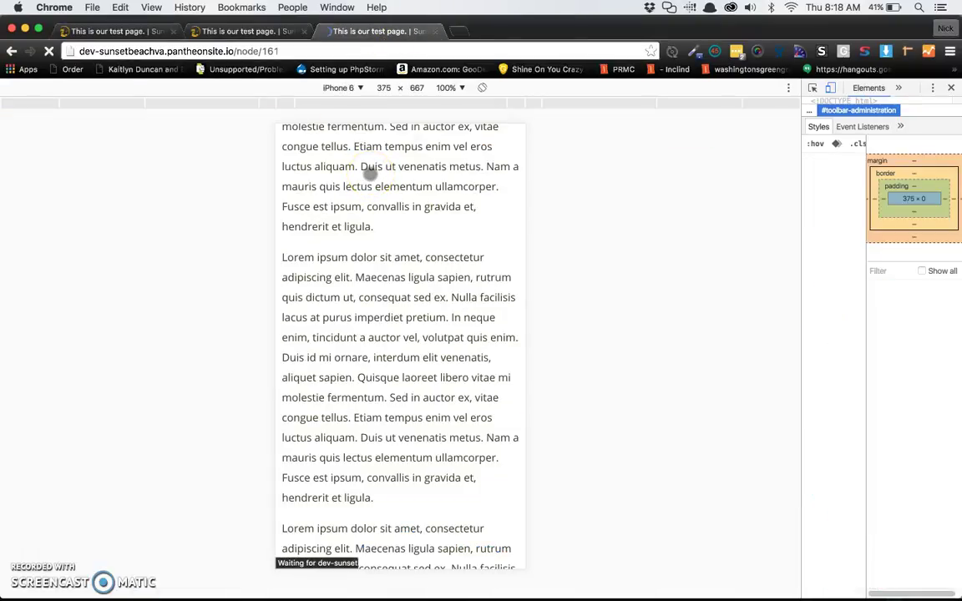
{"action": "scroll", "coordinate": [370, 172], "scroll_direction": "down", "scroll_amount": 5}
{"action": "scroll", "coordinate": [370, 172], "scroll_direction": "down", "scroll_amount": 10}
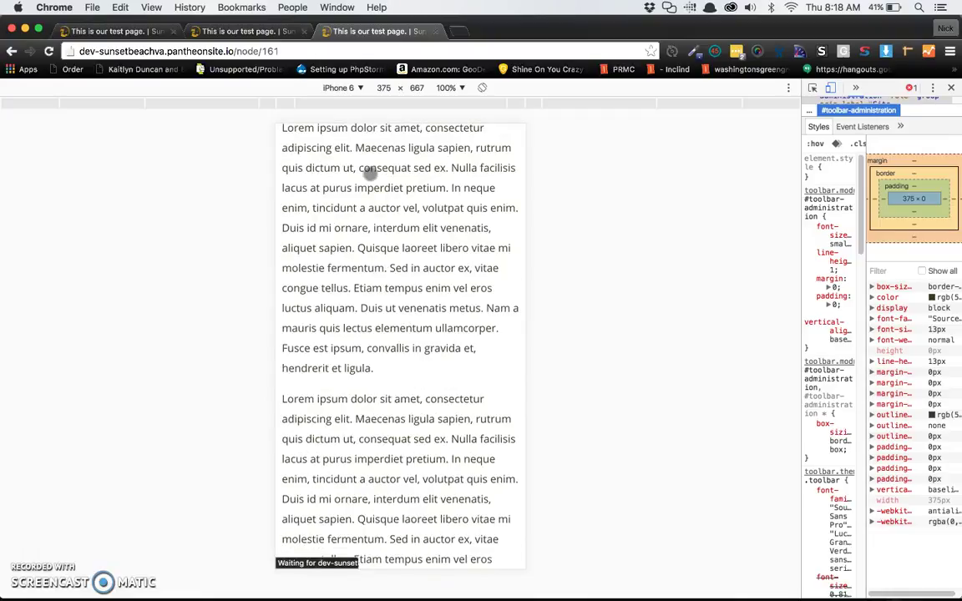
{"action": "scroll", "coordinate": [370, 172], "scroll_direction": "down", "scroll_amount": 10}
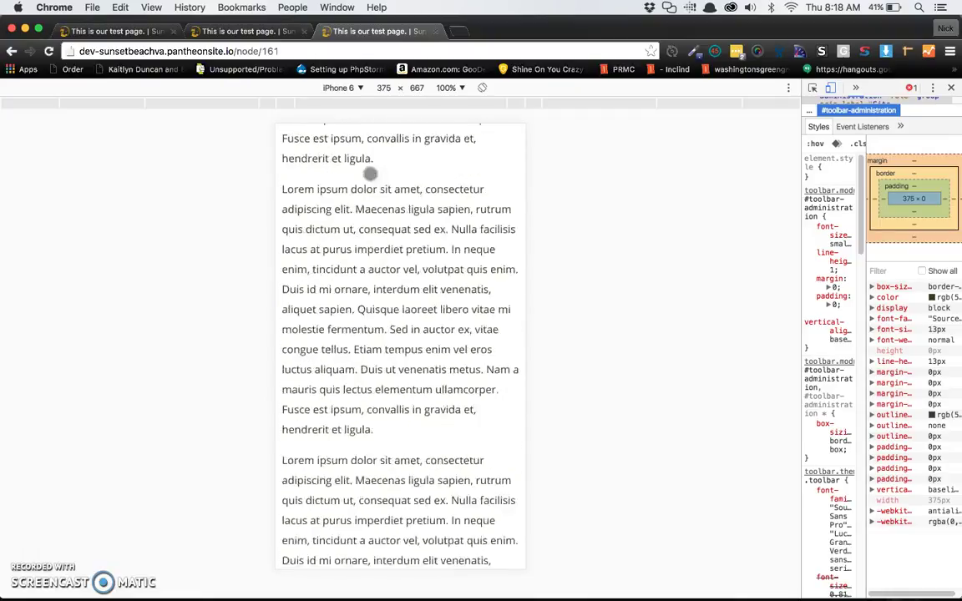
{"action": "scroll", "coordinate": [370, 172], "scroll_direction": "down", "scroll_amount": 10}
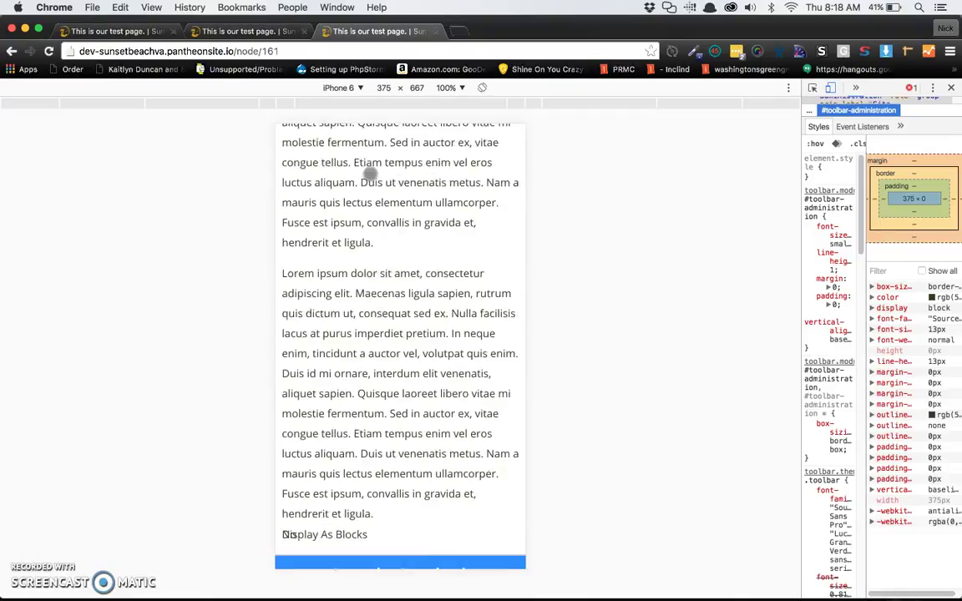
{"action": "left_click", "coordinate": [298, 162]}
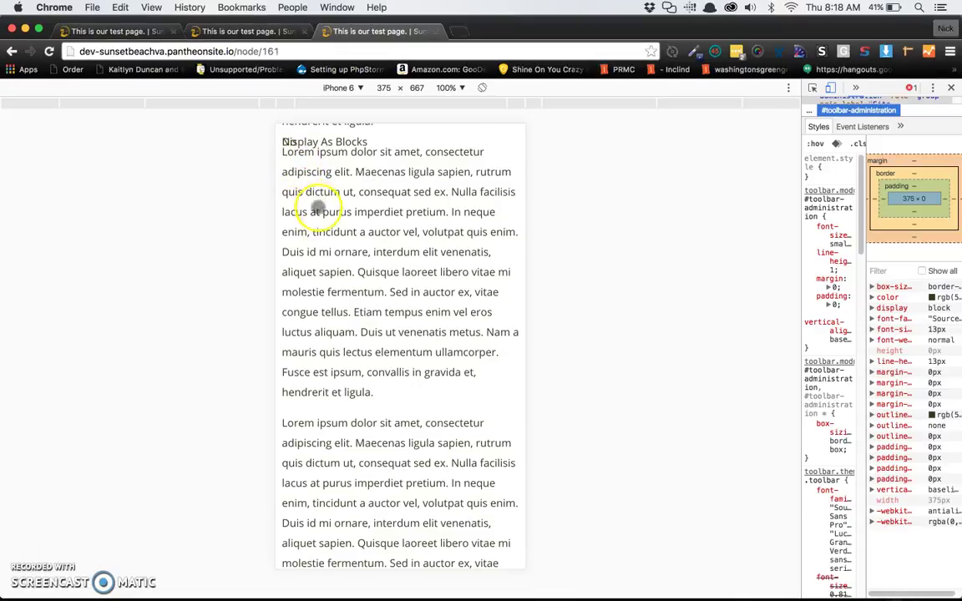
{"action": "left_click_drag", "start_coordinate": [313, 203], "coordinate": [317, 167]}
{"action": "left_click", "coordinate": [348, 402]}
{"action": "left_click", "coordinate": [326, 236]}
{"action": "left_click", "coordinate": [383, 390]}
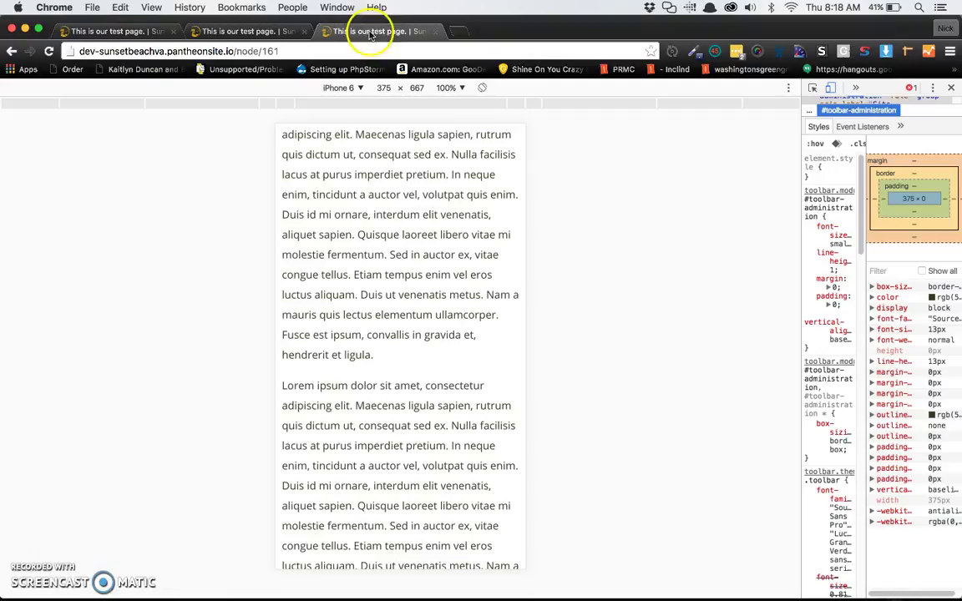
- Close the phone and tablet preview pages and open the test page for editing from the desktop view
{"action": "left_click", "coordinate": [243, 31]}
{"action": "key", "text": "super+w"}
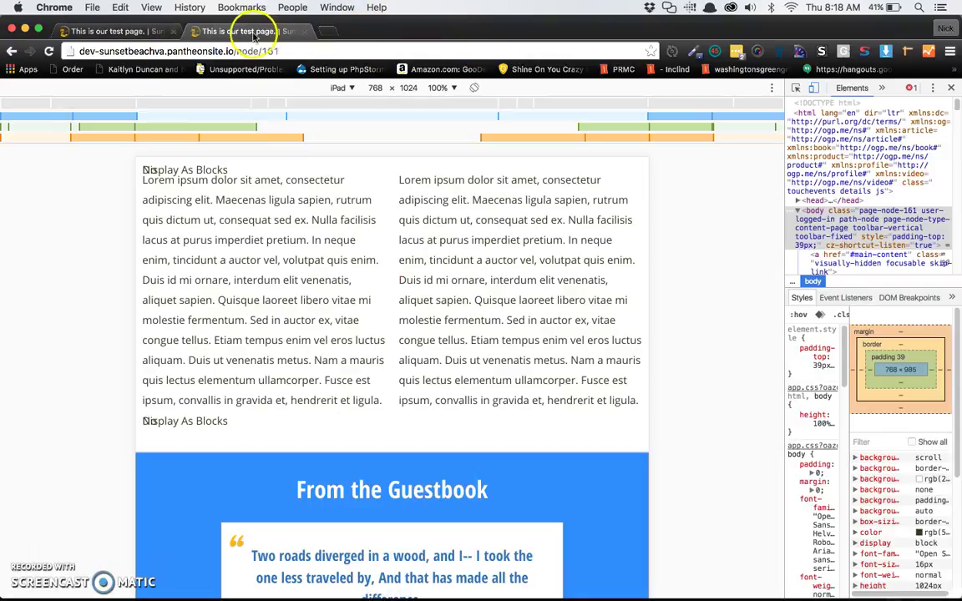
{"action": "key", "text": "super+w"}
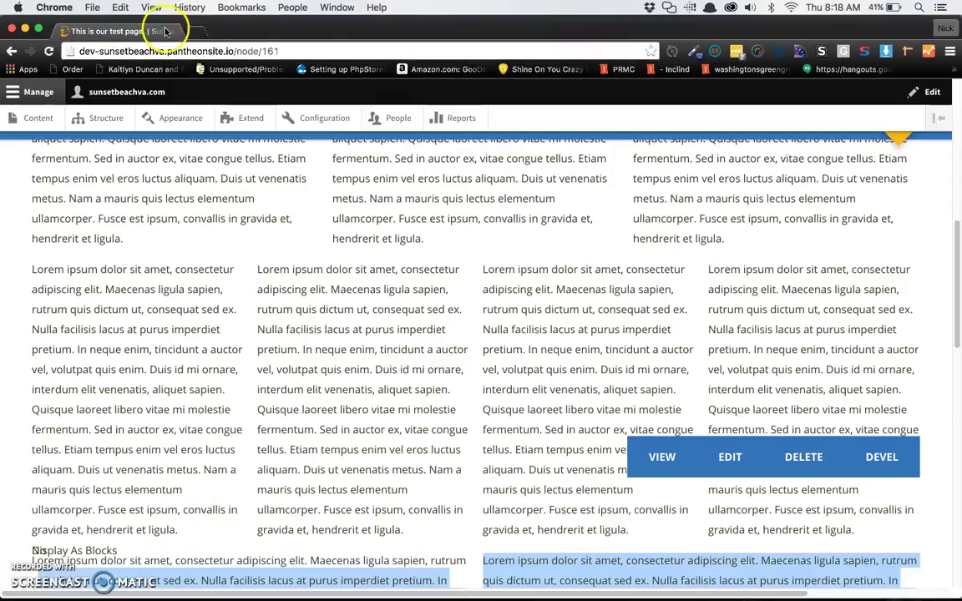
{"action": "left_click", "coordinate": [741, 468]}
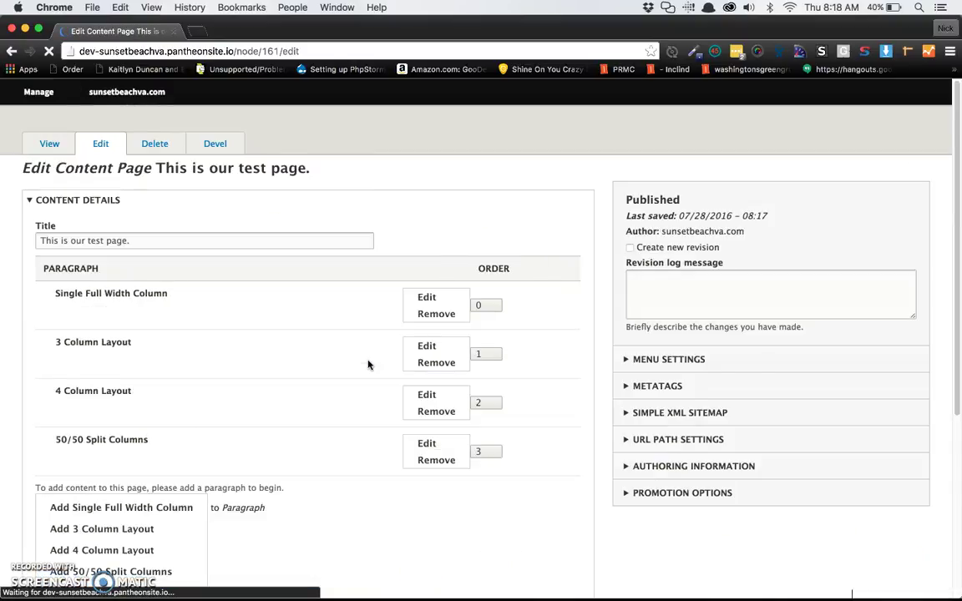
- Remove the Single Full Width Column paragraph from the test page and confirm its removal
{"action": "left_click", "coordinate": [300, 342]}
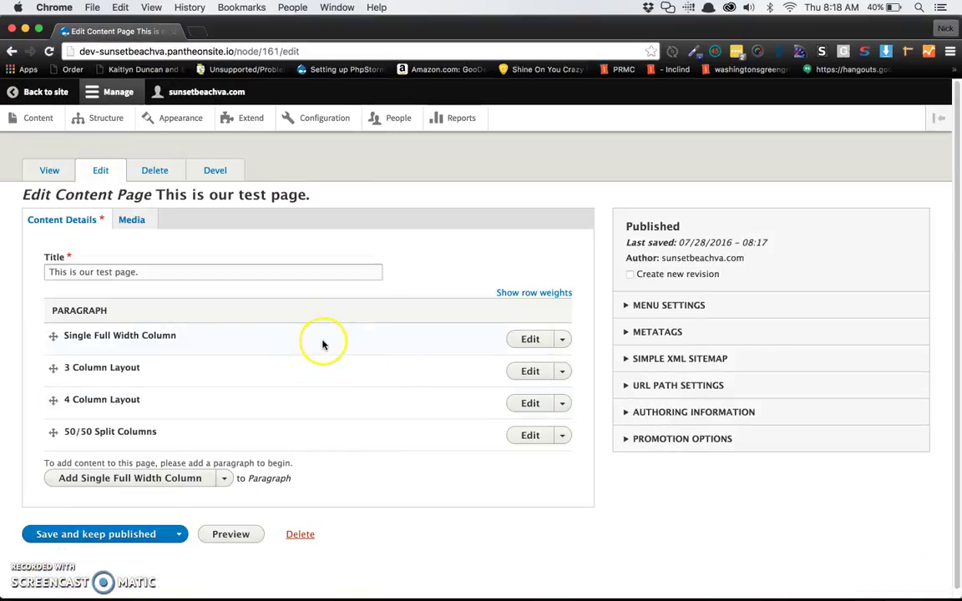
{"action": "left_click", "coordinate": [563, 341]}
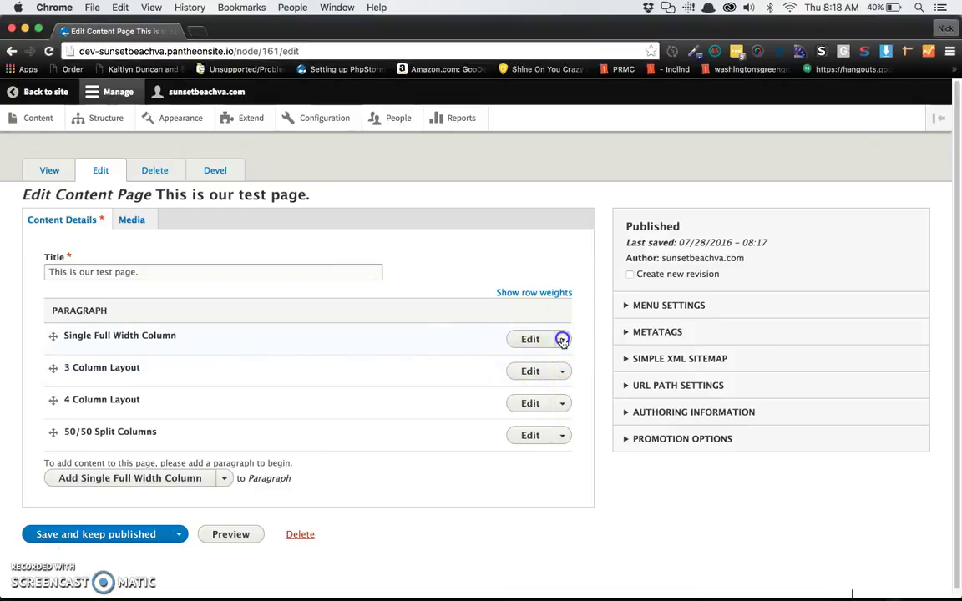
{"action": "left_click", "coordinate": [522, 356]}
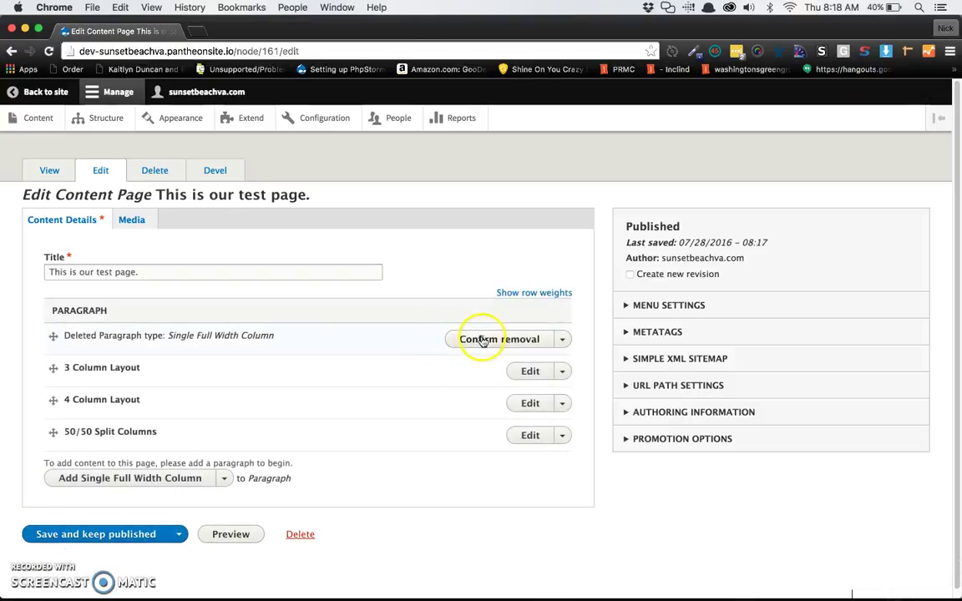
{"action": "left_click", "coordinate": [481, 341]}
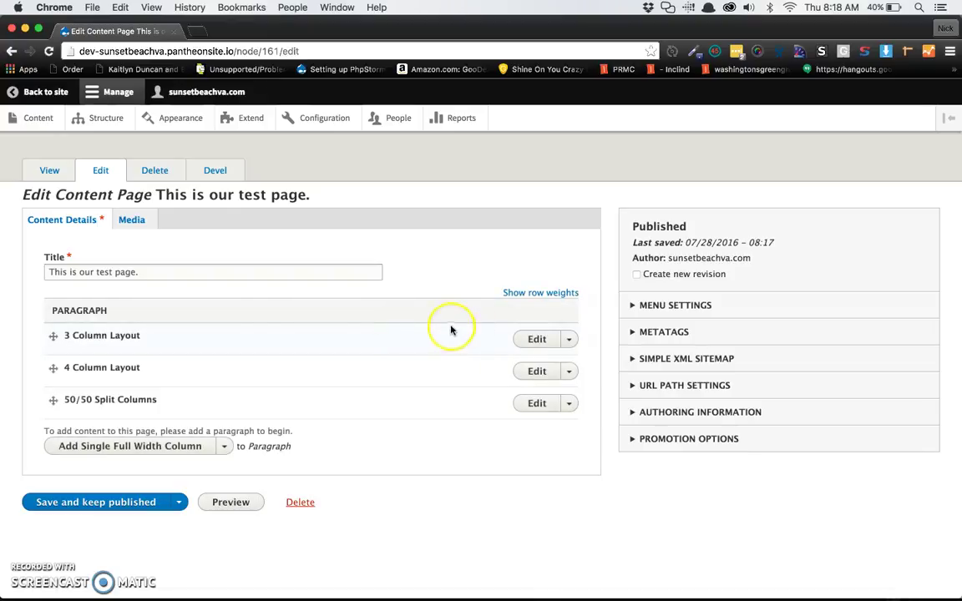
- Move the 50/50 Split Columns paragraph above the 3 Column Layout, then save the page as published and check its row order
{"action": "left_click", "coordinate": [54, 400]}
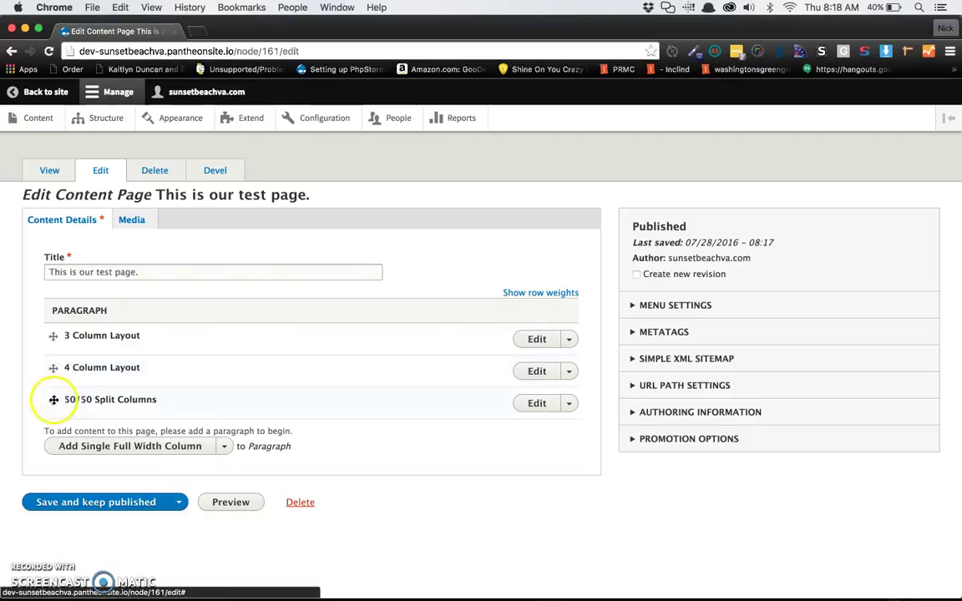
{"action": "left_click_drag", "start_coordinate": [50, 379], "coordinate": [46, 343]}
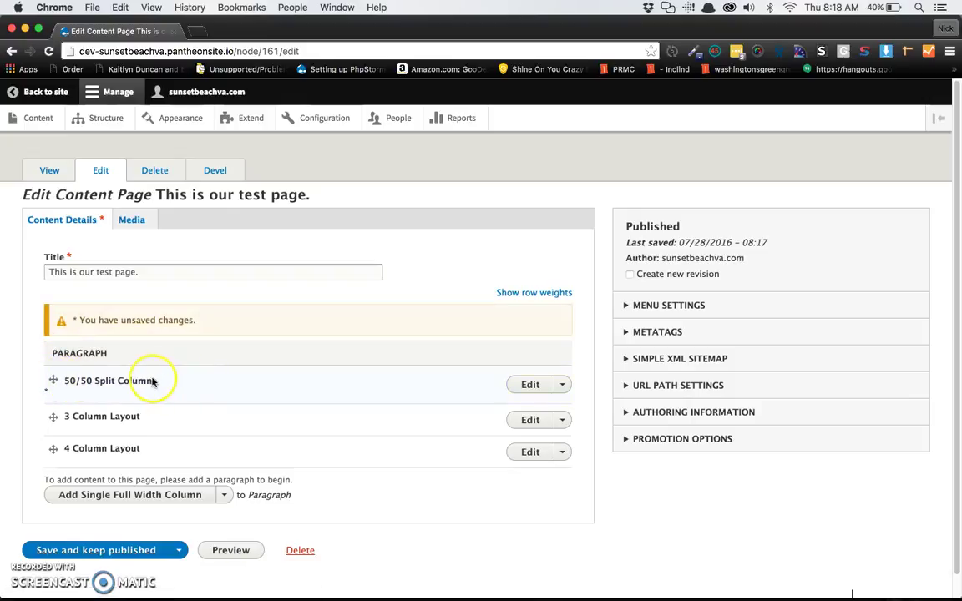
{"action": "left_click", "coordinate": [129, 547]}
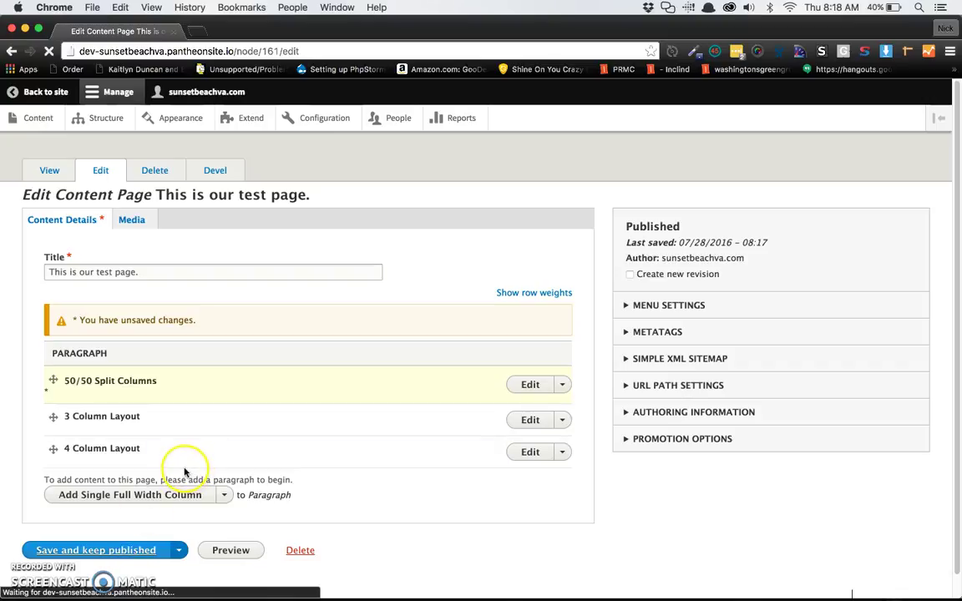
{"action": "scroll", "coordinate": [208, 435], "scroll_direction": "down", "scroll_amount": 5}
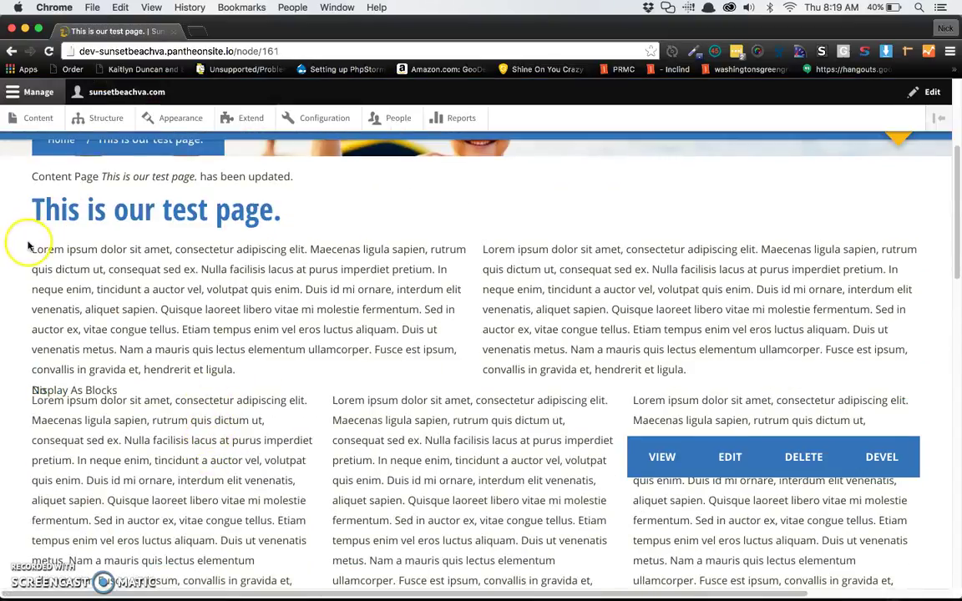
{"action": "left_click_drag", "start_coordinate": [81, 249], "coordinate": [659, 329]}
{"action": "scroll", "coordinate": [666, 339], "scroll_direction": "down", "scroll_amount": 3}
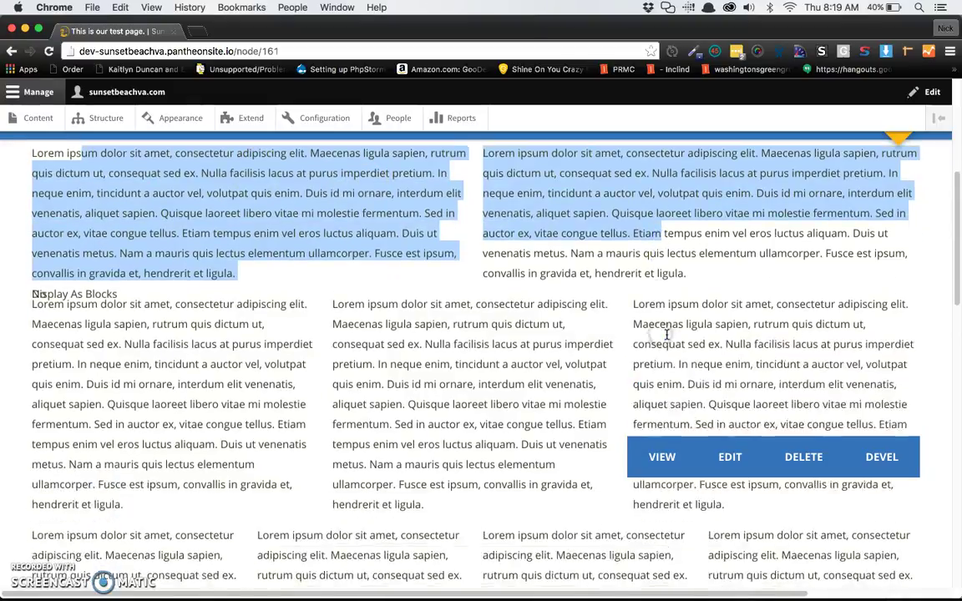
{"action": "scroll", "coordinate": [627, 363], "scroll_direction": "down", "scroll_amount": 3}
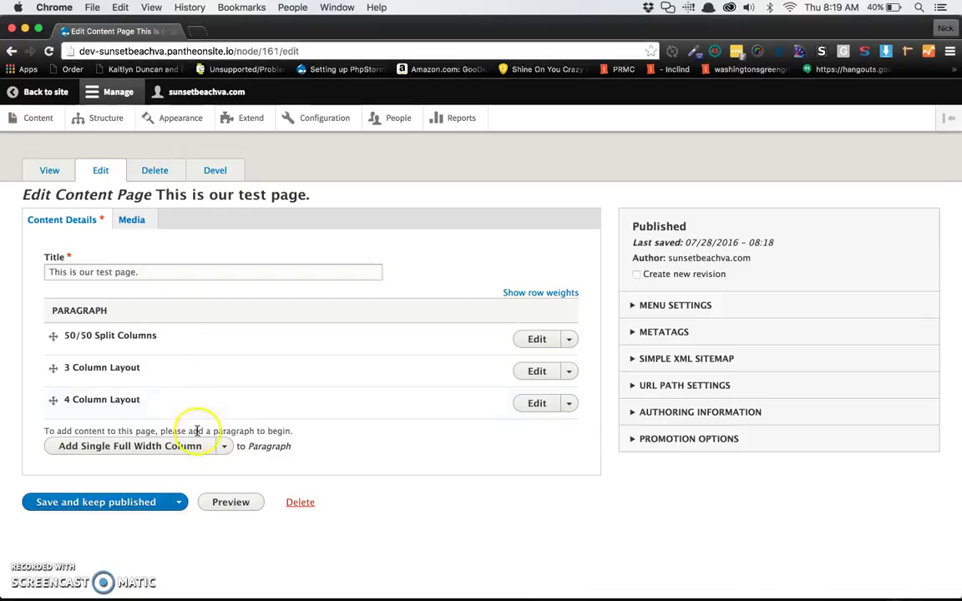
- Review the paragraph types that can be added to the page, including the column splits and the inline image layouts
{"action": "left_click", "coordinate": [223, 446]}
{"action": "left_click", "coordinate": [260, 382]}
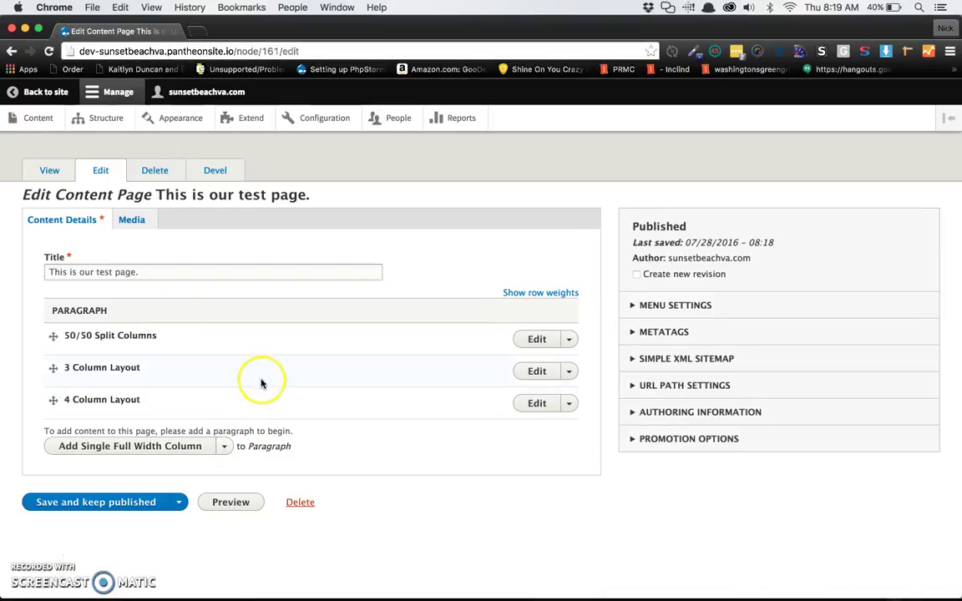
{"action": "left_click", "coordinate": [222, 444]}
{"action": "scroll", "coordinate": [152, 472], "scroll_direction": "down", "scroll_amount": 1}
{"action": "scroll", "coordinate": [153, 471], "scroll_direction": "down", "scroll_amount": 1}
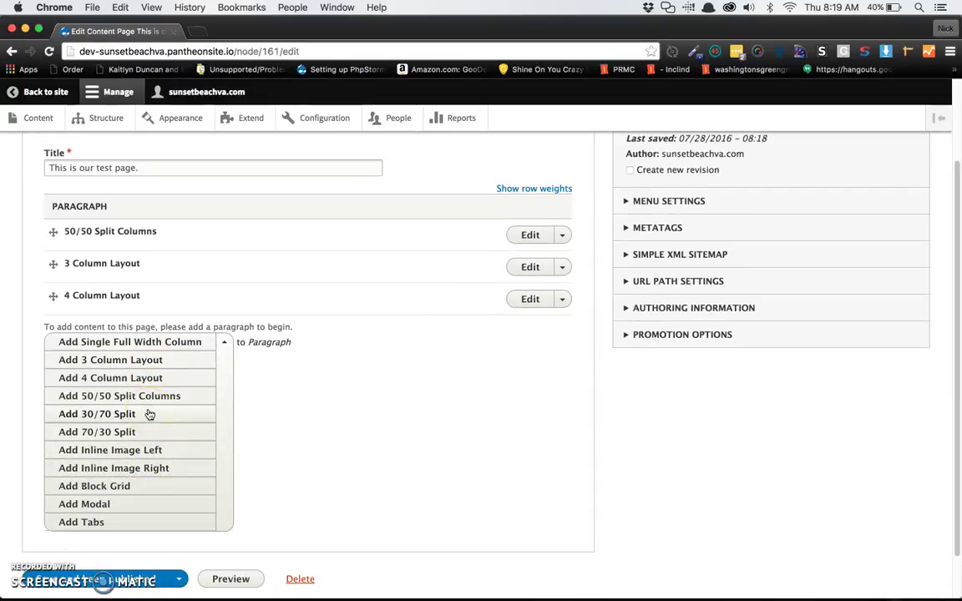
{"action": "left_click", "coordinate": [152, 342]}
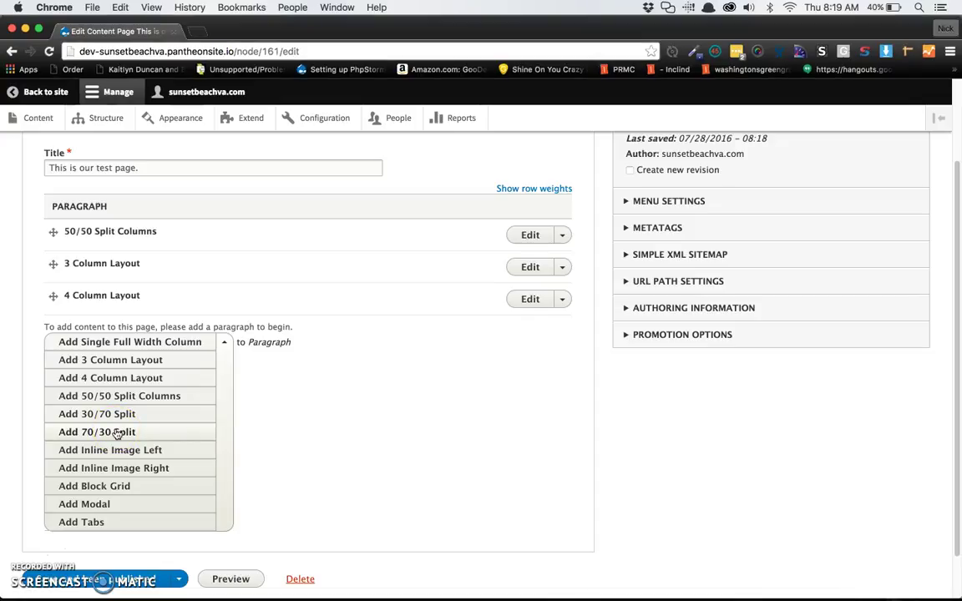
{"action": "left_click", "coordinate": [123, 451]}
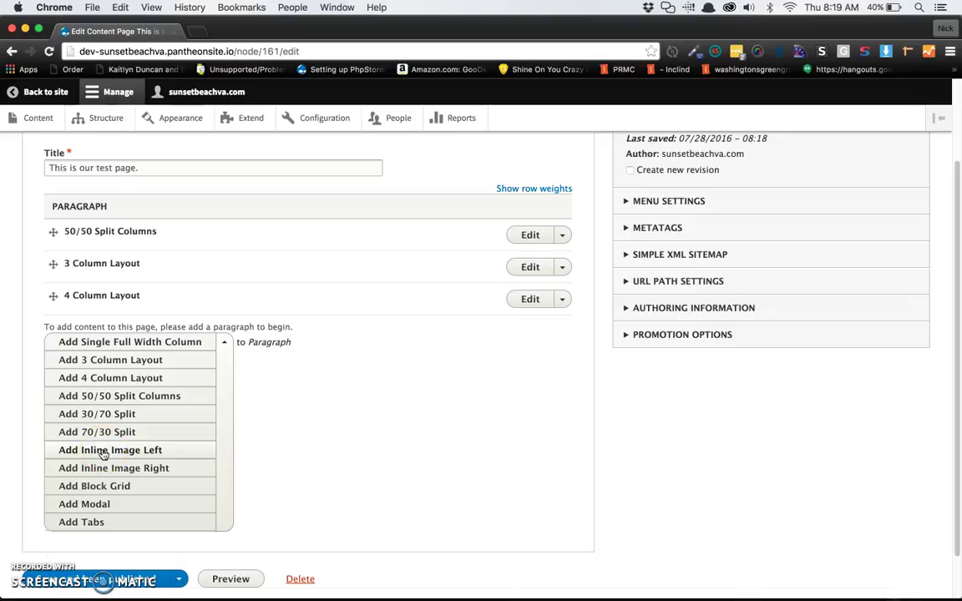
{"action": "left_click", "coordinate": [102, 458]}
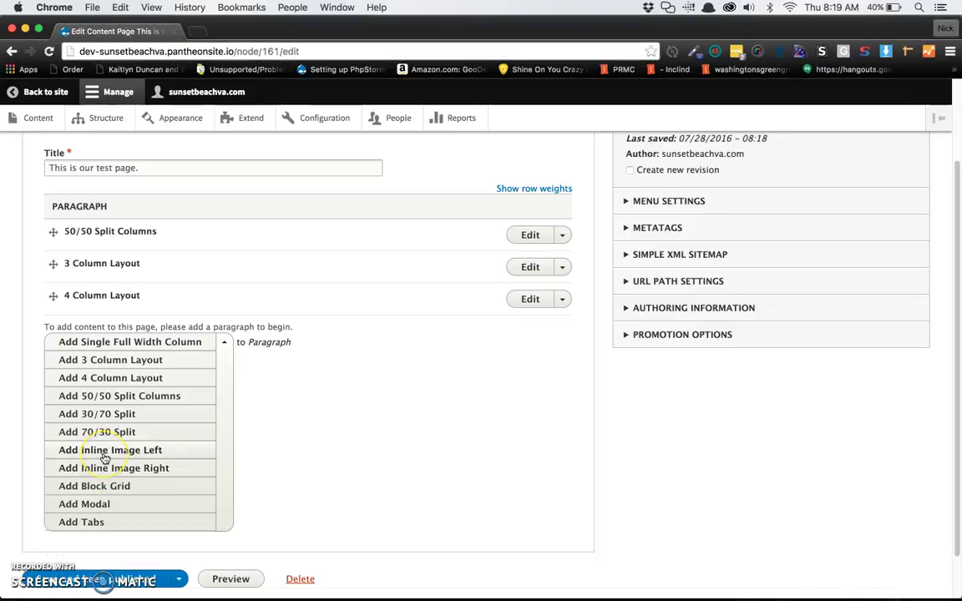
{"action": "left_click", "coordinate": [110, 472]}
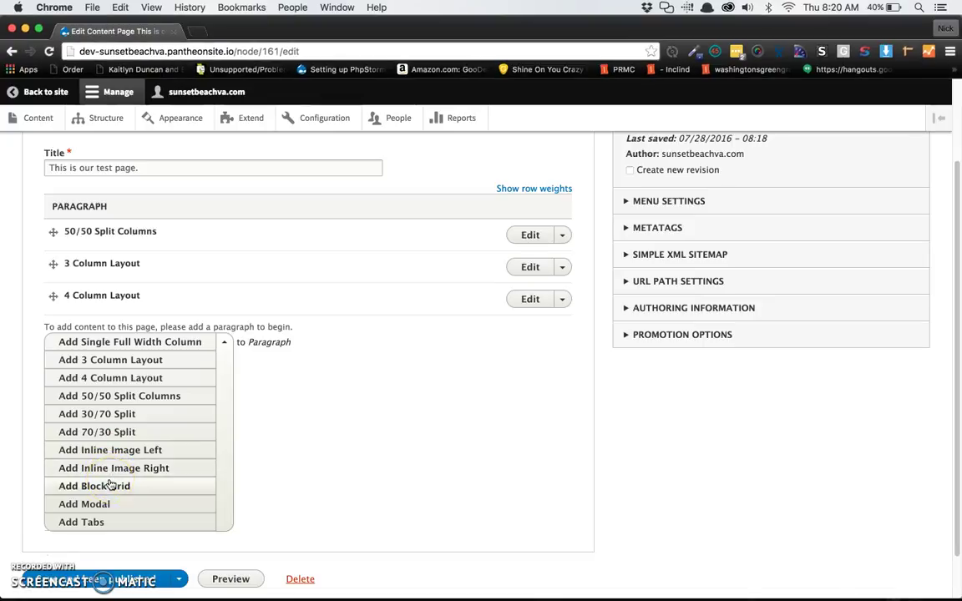
- Add a Modal paragraph below the 4 Column Layout on the test page
{"action": "left_click", "coordinate": [114, 506]}
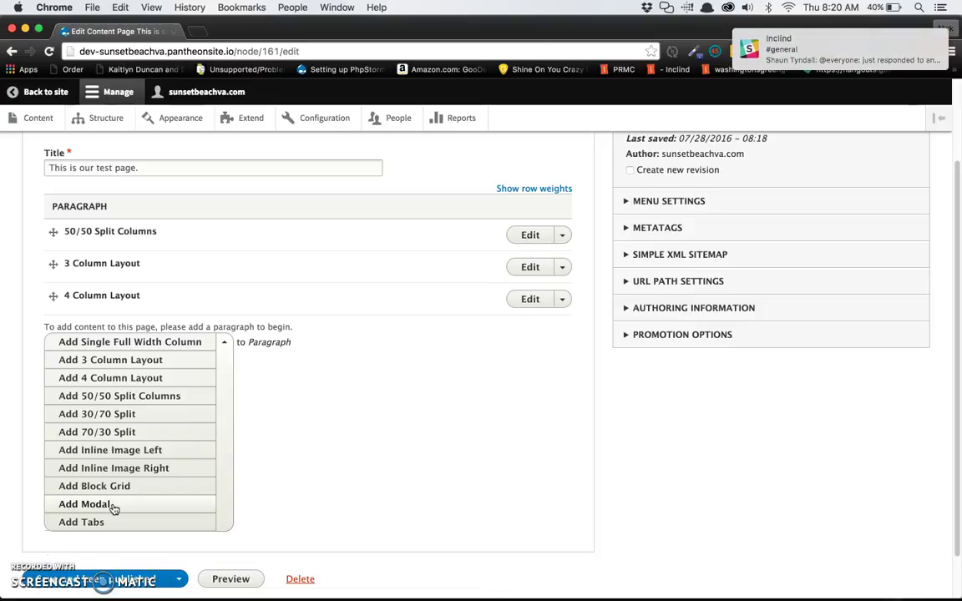
{"action": "left_click", "coordinate": [114, 506]}
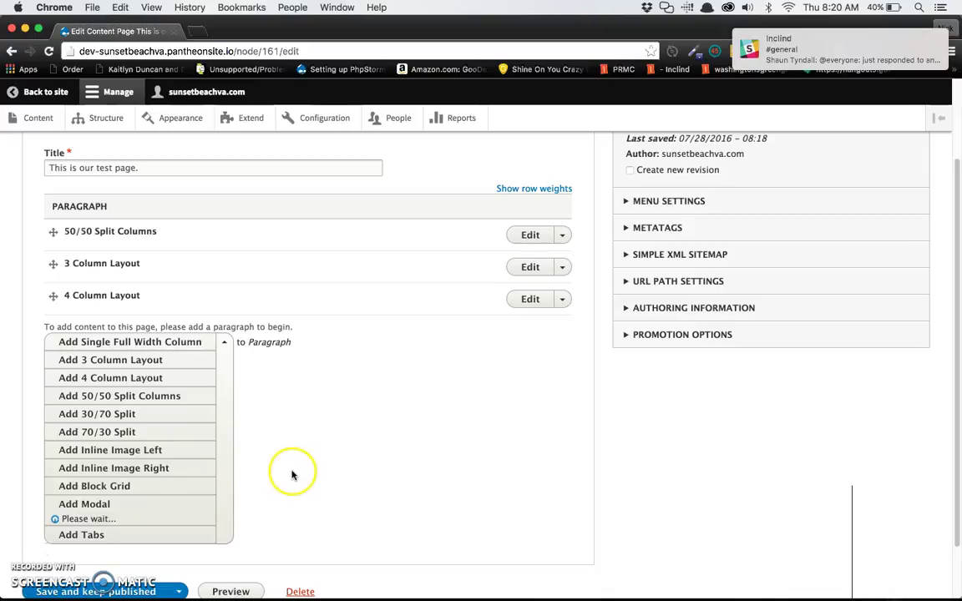
{"action": "scroll", "coordinate": [286, 477], "scroll_direction": "down", "scroll_amount": 4}
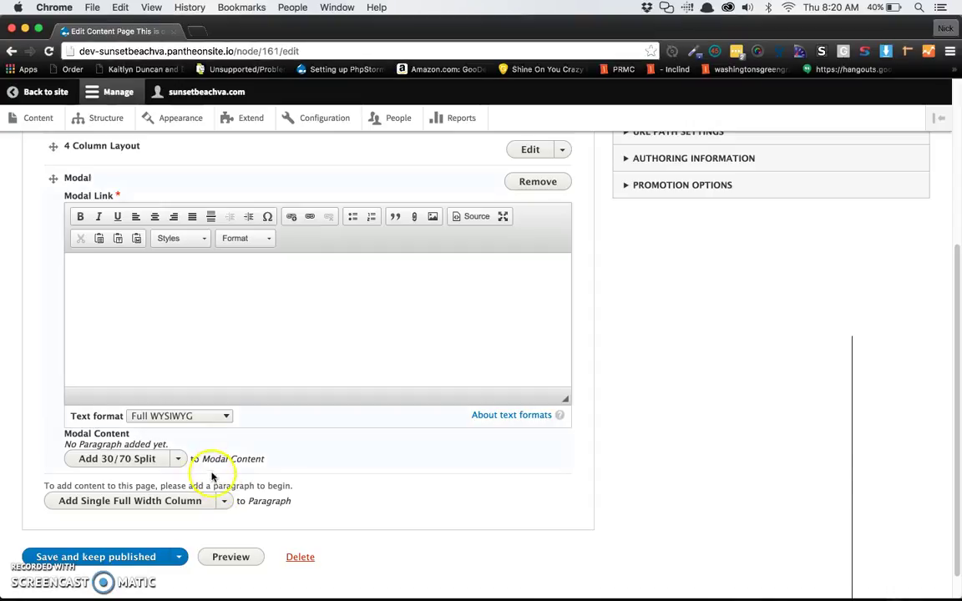
- Enter "CLICK ME" as centred text in the Modal Link field of the new Modal paragraph
{"action": "left_click", "coordinate": [195, 294]}
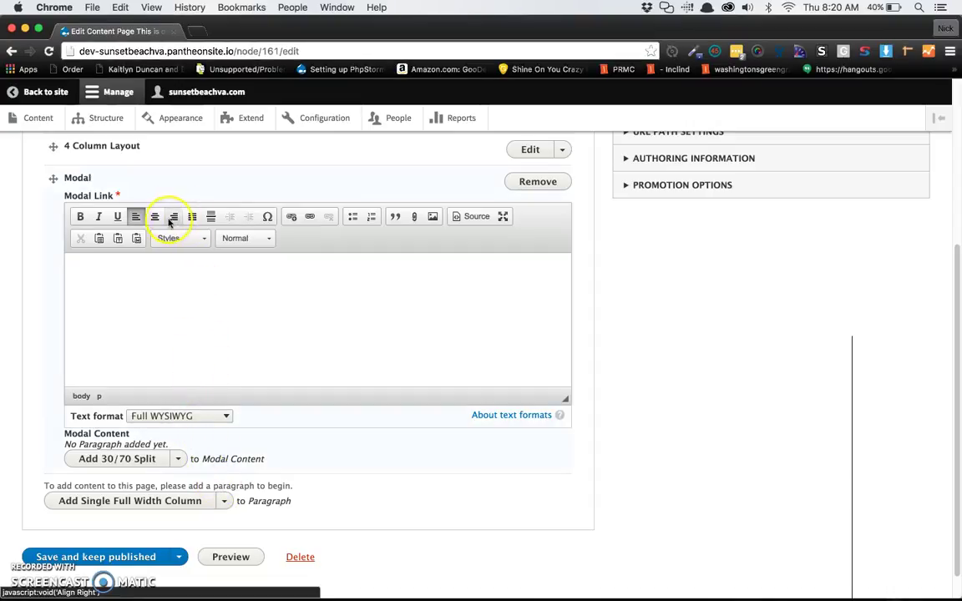
{"action": "left_click", "coordinate": [64, 178]}
{"action": "left_click", "coordinate": [74, 178]}
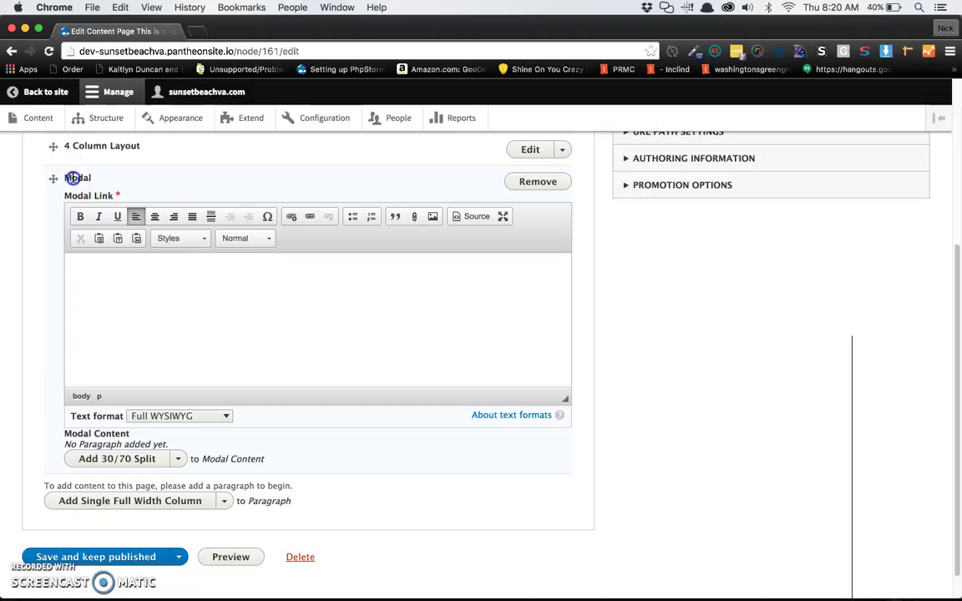
{"action": "left_click", "coordinate": [188, 261]}
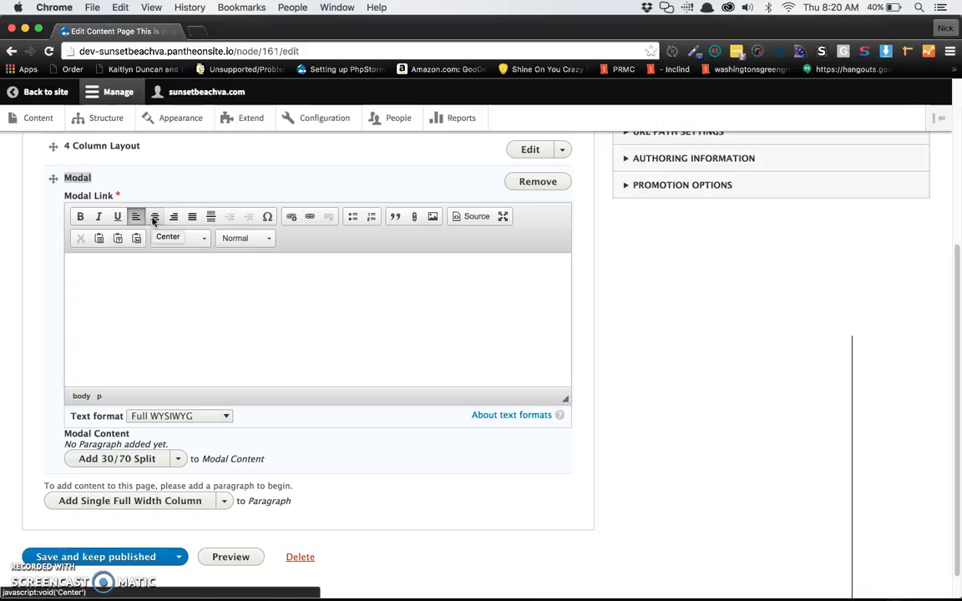
{"action": "left_click", "coordinate": [48, 175]}
{"action": "left_click", "coordinate": [150, 216]}
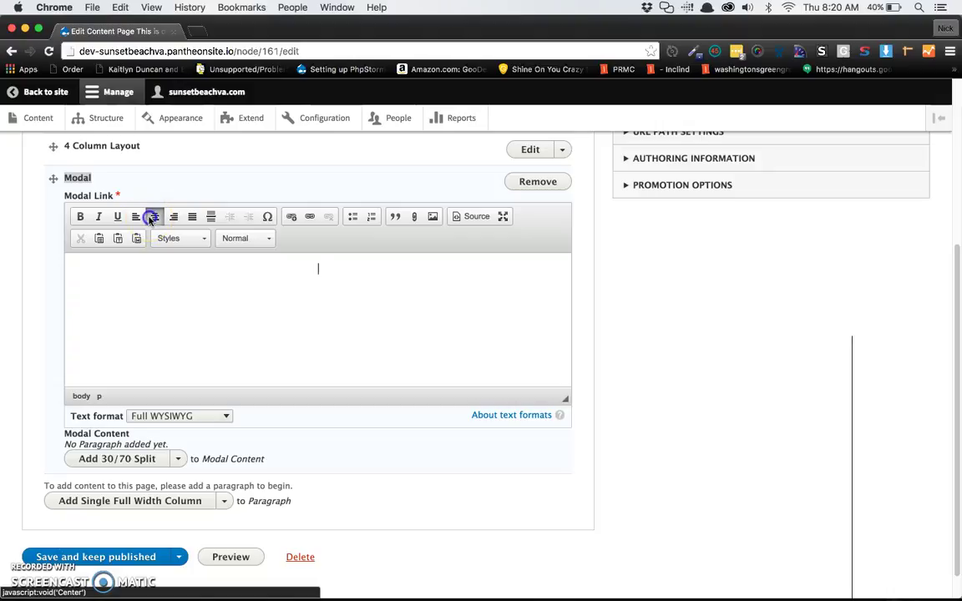
{"action": "left_click", "coordinate": [268, 328]}
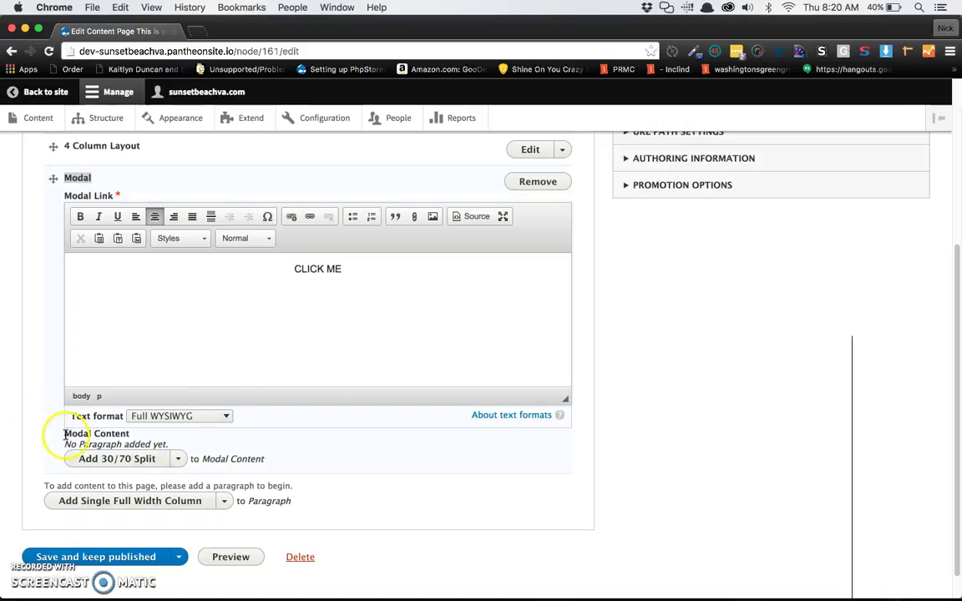
- Add a Single Full Width Column paragraph to the Modal Content of the new Modal paragraph
{"action": "left_click_drag", "start_coordinate": [66, 434], "coordinate": [132, 435]}
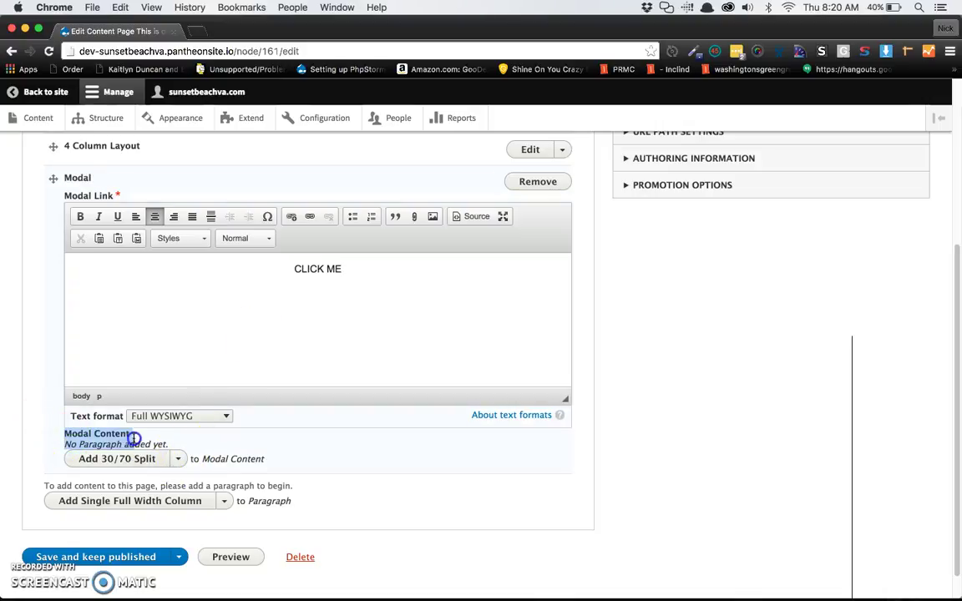
{"action": "left_click", "coordinate": [178, 460]}
{"action": "scroll", "coordinate": [171, 460], "scroll_direction": "down", "scroll_amount": 2}
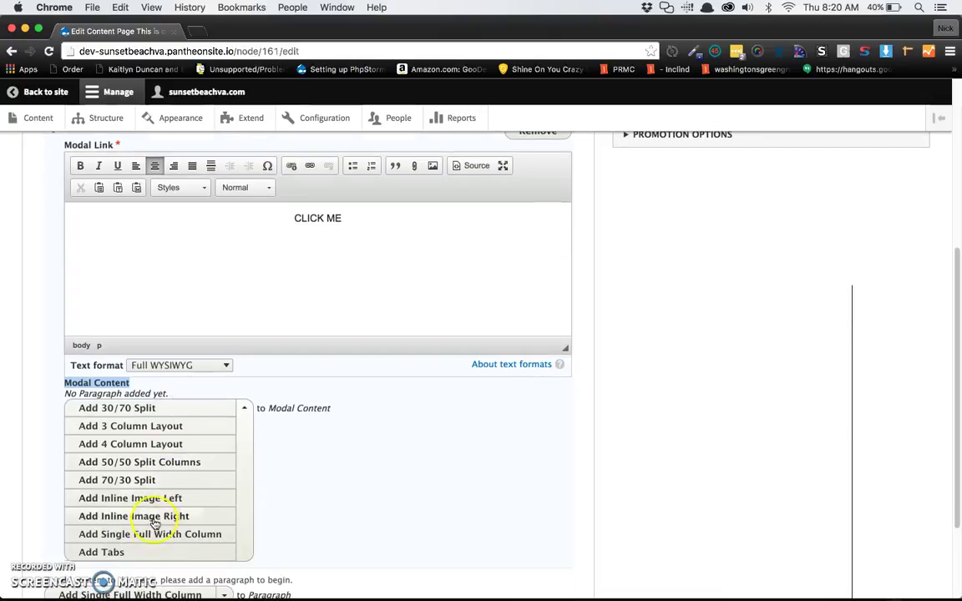
{"action": "left_click", "coordinate": [154, 534]}
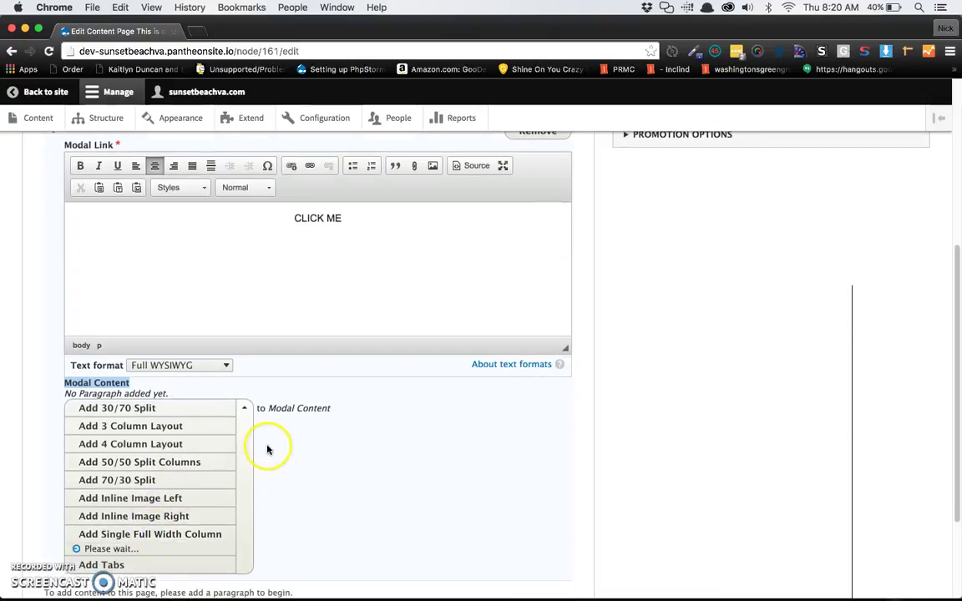
{"action": "scroll", "coordinate": [244, 392], "scroll_direction": "up", "scroll_amount": 5}
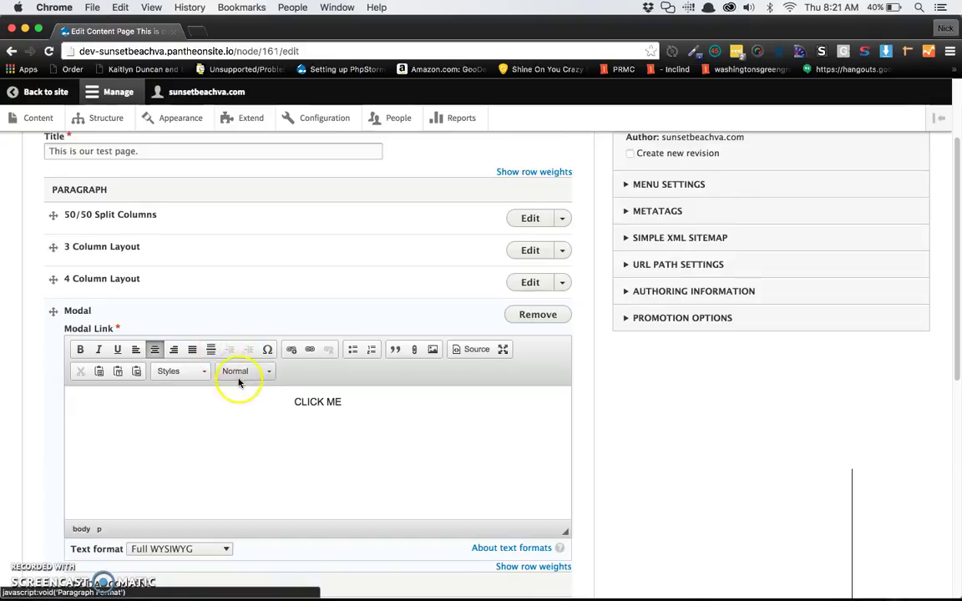
- Fill Column One of the modal's content with the "Lorem ipsum dolor sit amet, consectetur adipiscing elit" placeholder paragraph
{"action": "scroll", "coordinate": [239, 382], "scroll_direction": "down", "scroll_amount": 6}
{"action": "left_click", "coordinate": [236, 402]}
{"action": "type", "text": "Lorem ipsum dolor sit amet, consectetur adipiscing elit. Maecenas ligula sapien, rutrum quis dictum ut, consequat sed ex. Nulla facilisis lacus at purus imperdiet pretium. In neque enim, tincidunt a auctor vel, volutpat quis enim. Duis id mi ornare, interdum elit venenatis, aliquet sapien. Quisque laoreet libero vitae mi molestie fermentum. Sed in auctor ex, vitae congue tellus. Etiam tempus enim vel eros luctus aliquam. Duis ut venenatis metus. Nam a mauris quis lectus elementum ullamcorper. Fusce est ipsum, convallis in gravida et, hendrerit et ligula."}
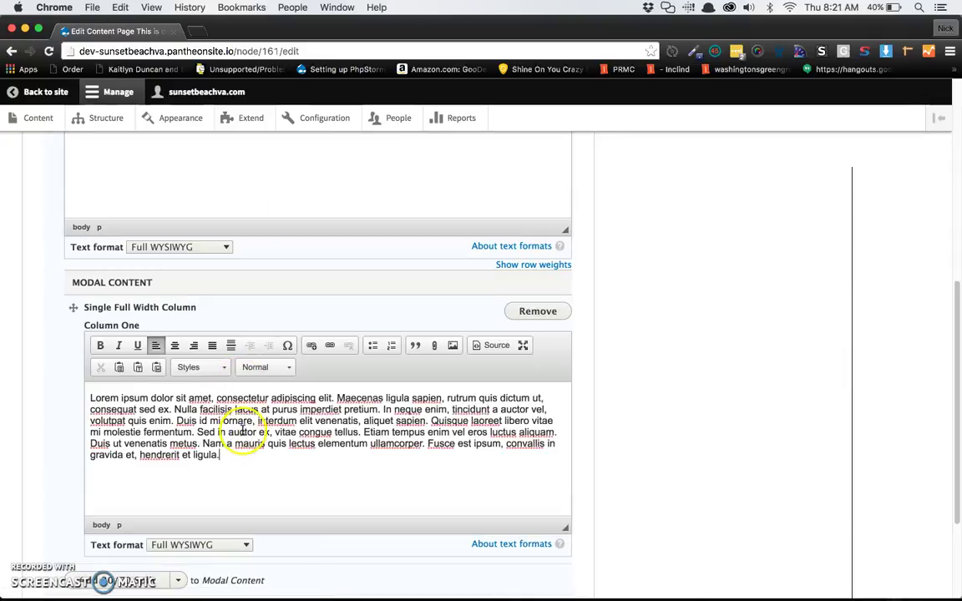
{"action": "scroll", "coordinate": [242, 431], "scroll_direction": "down", "scroll_amount": 2}
- Move the Modal paragraph above 50/50 Split Columns and save the test page, keeping it published
{"action": "scroll", "coordinate": [239, 429], "scroll_direction": "up", "scroll_amount": 10}
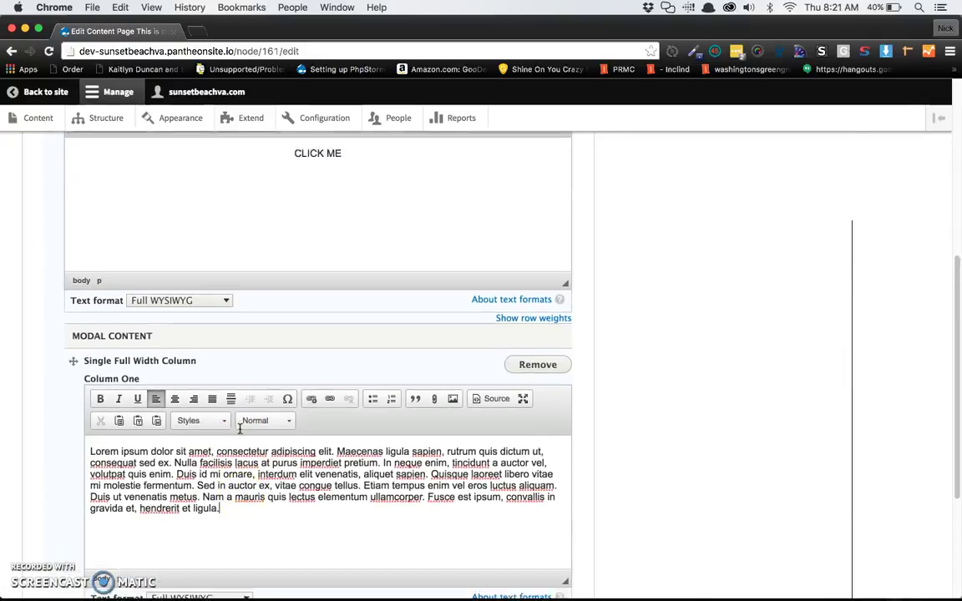
{"action": "scroll", "coordinate": [239, 432], "scroll_direction": "up", "scroll_amount": 3}
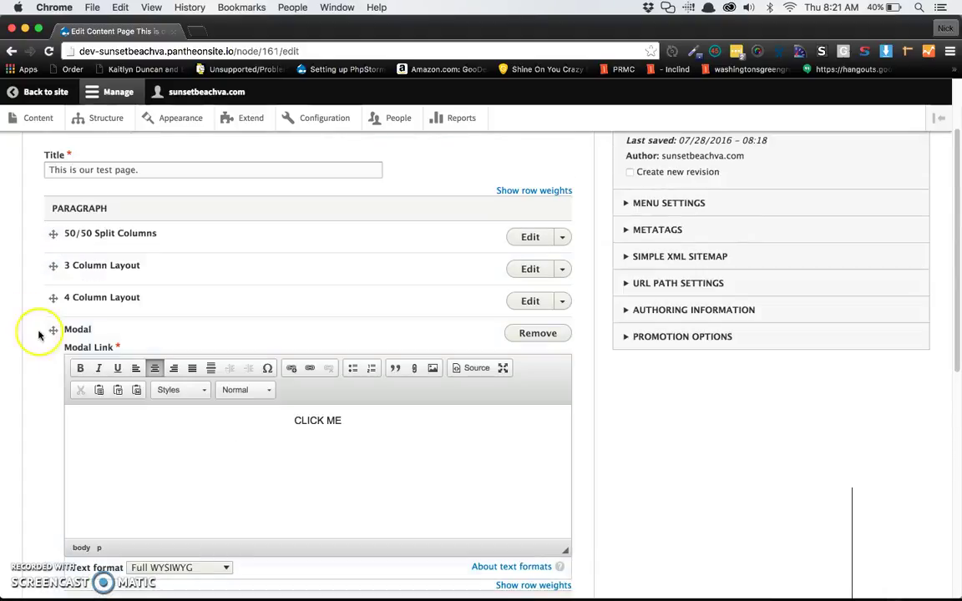
{"action": "left_click_drag", "start_coordinate": [48, 333], "coordinate": [52, 241]}
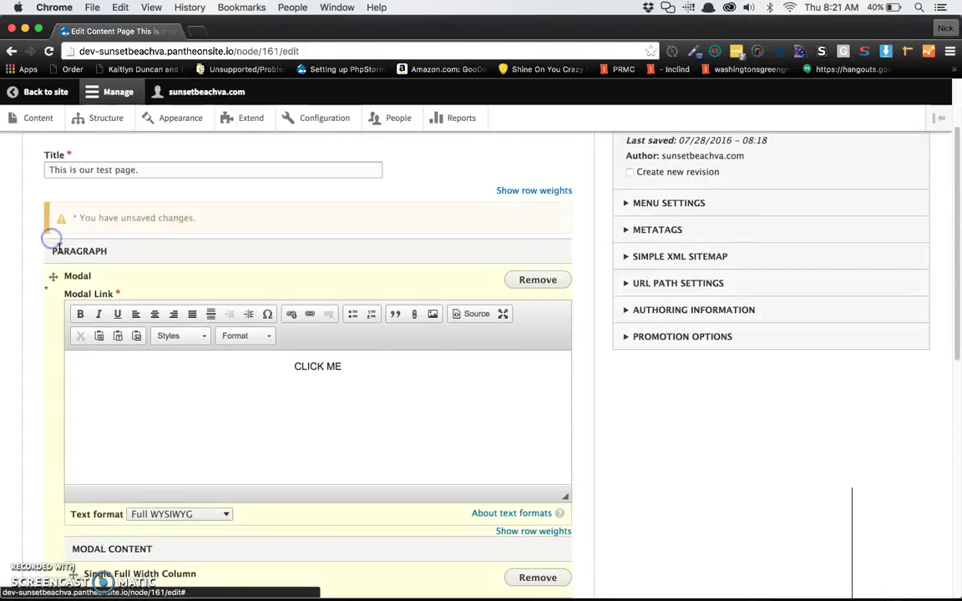
{"action": "scroll", "coordinate": [79, 268], "scroll_direction": "down", "scroll_amount": 5}
{"action": "scroll", "coordinate": [99, 340], "scroll_direction": "down", "scroll_amount": 10}
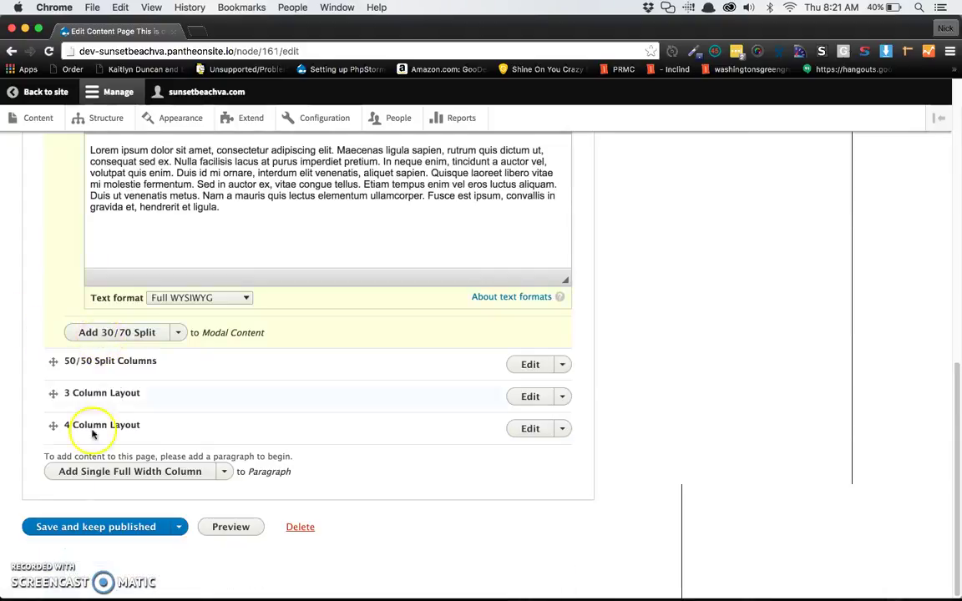
{"action": "left_click", "coordinate": [95, 526]}
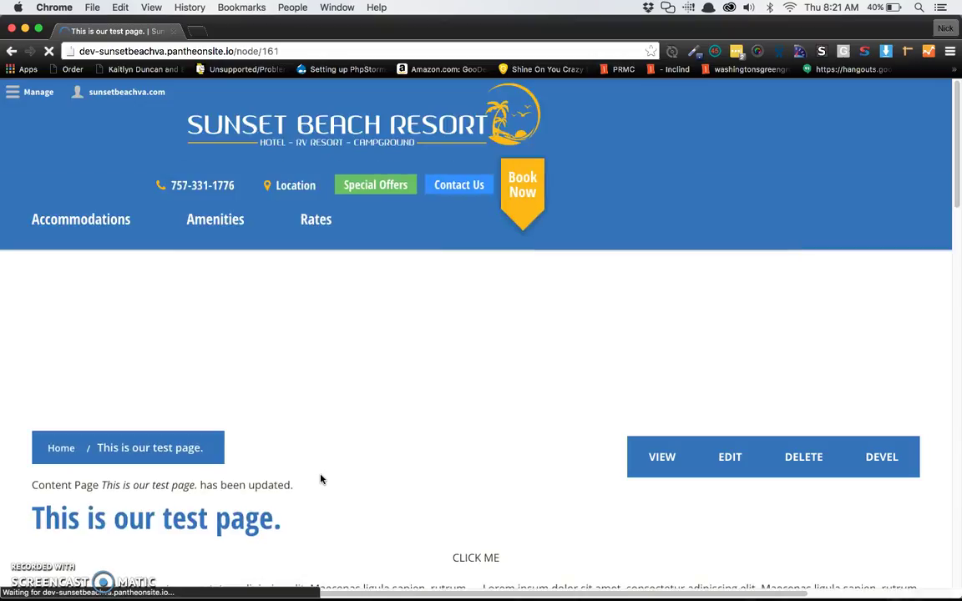
- Open the modal from the CLICK ME text on the saved test page, examine its content, and close it
{"action": "scroll", "coordinate": [318, 478], "scroll_direction": "down", "scroll_amount": 4}
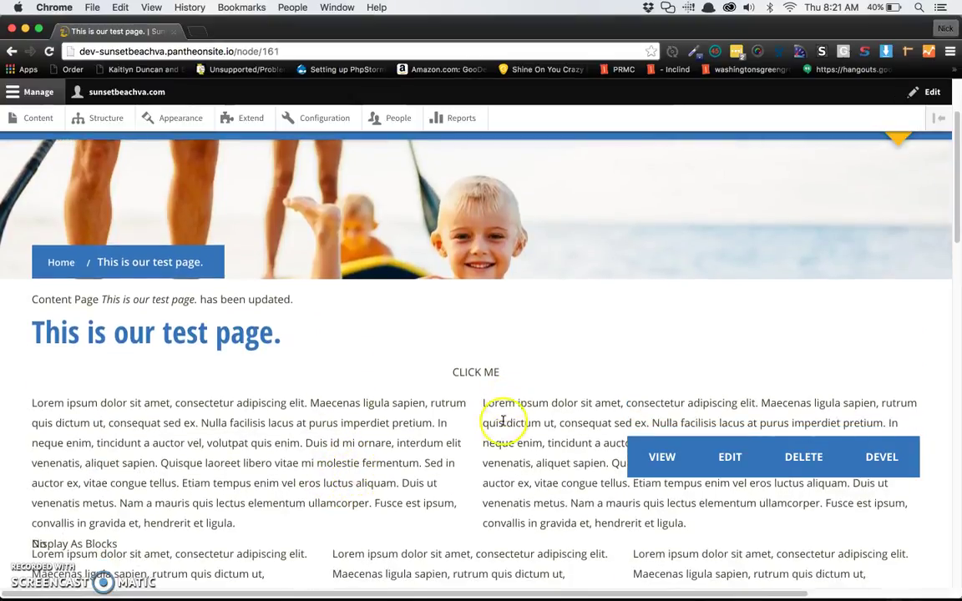
{"action": "scroll", "coordinate": [500, 428], "scroll_direction": "down", "scroll_amount": 1}
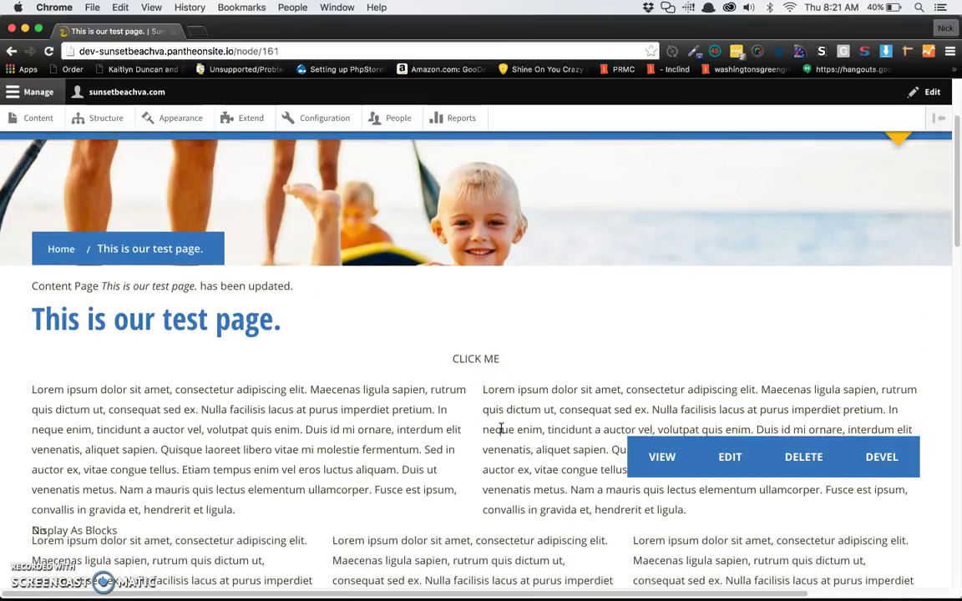
{"action": "scroll", "coordinate": [501, 428], "scroll_direction": "up", "scroll_amount": 1}
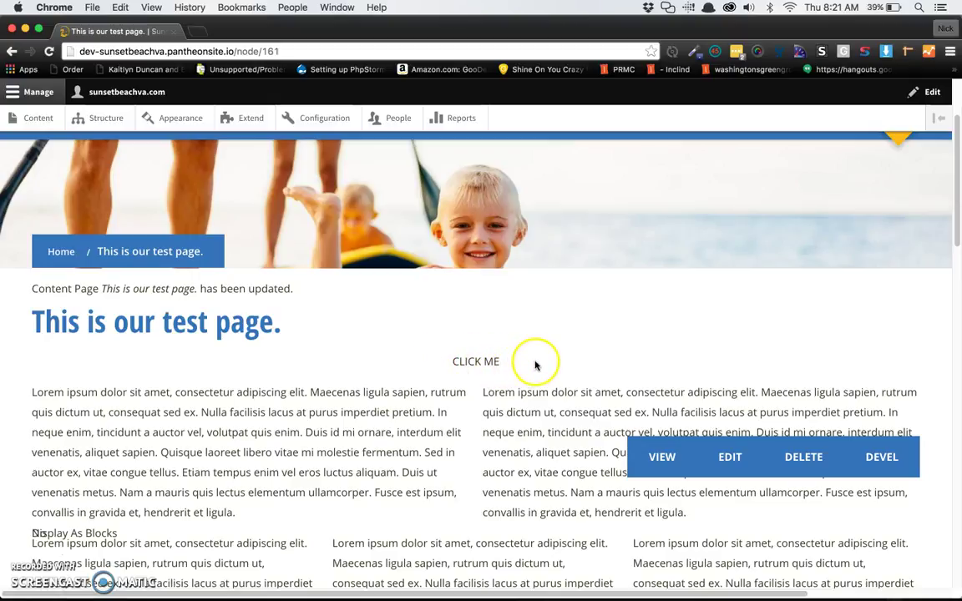
{"action": "left_click", "coordinate": [461, 360]}
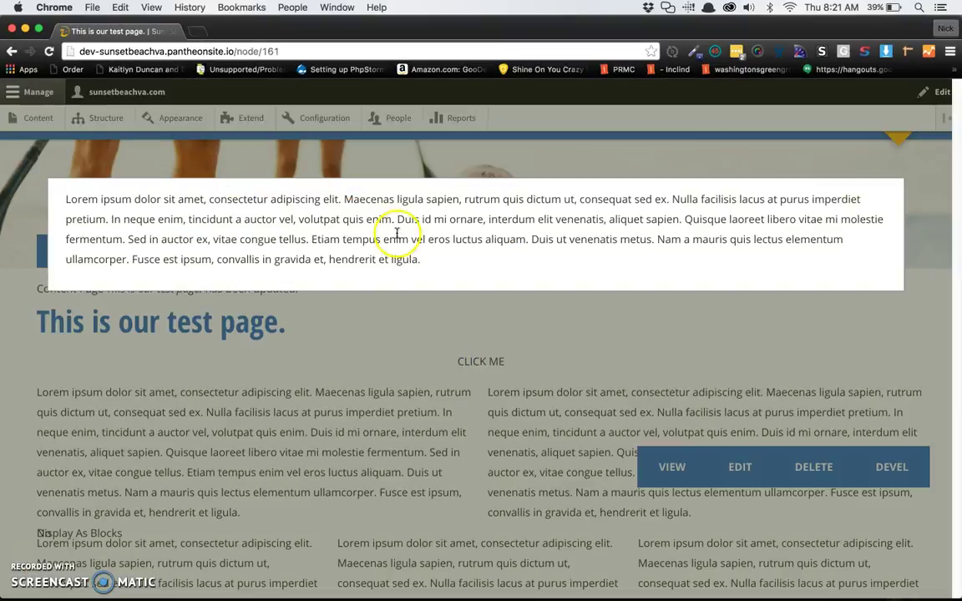
{"action": "left_click_drag", "start_coordinate": [421, 260], "coordinate": [66, 196]}
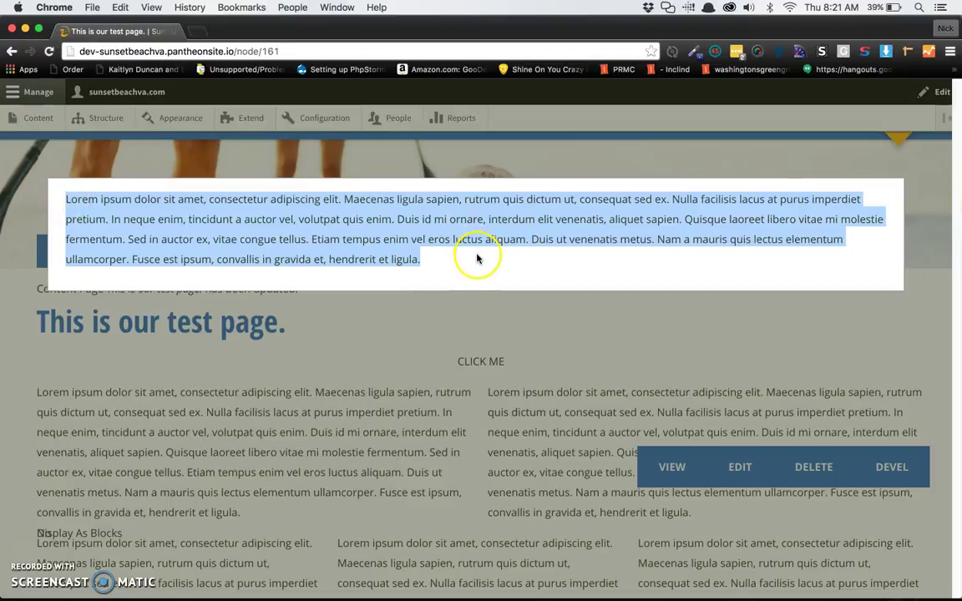
{"action": "left_click", "coordinate": [422, 253]}
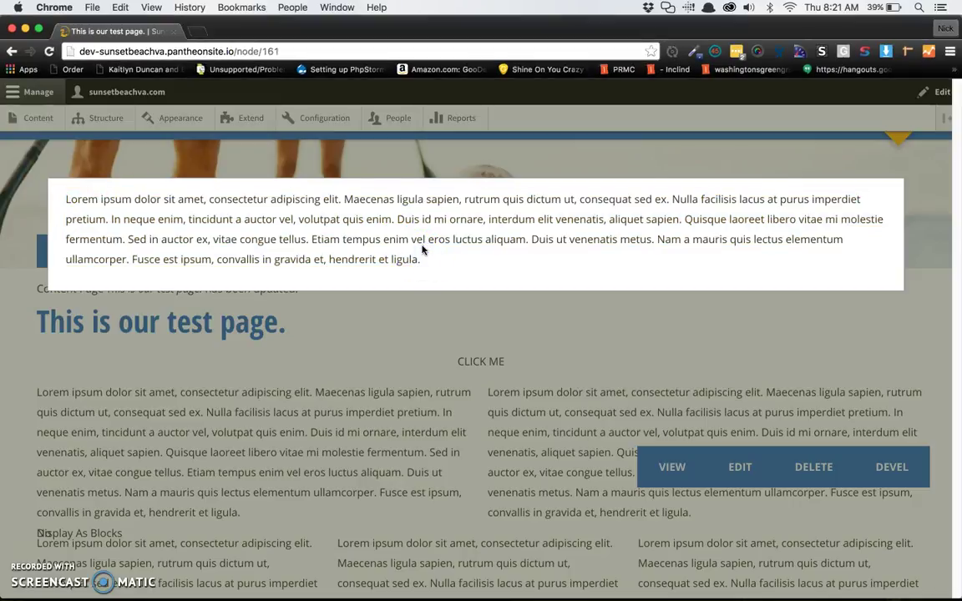
{"action": "left_click", "coordinate": [423, 266]}
{"action": "left_click", "coordinate": [789, 326]}
- Review the column rows below the CLICK ME text, then reopen the modal and dismiss it
{"action": "scroll", "coordinate": [789, 326], "scroll_direction": "down", "scroll_amount": 4}
{"action": "scroll", "coordinate": [789, 326], "scroll_direction": "down", "scroll_amount": 3}
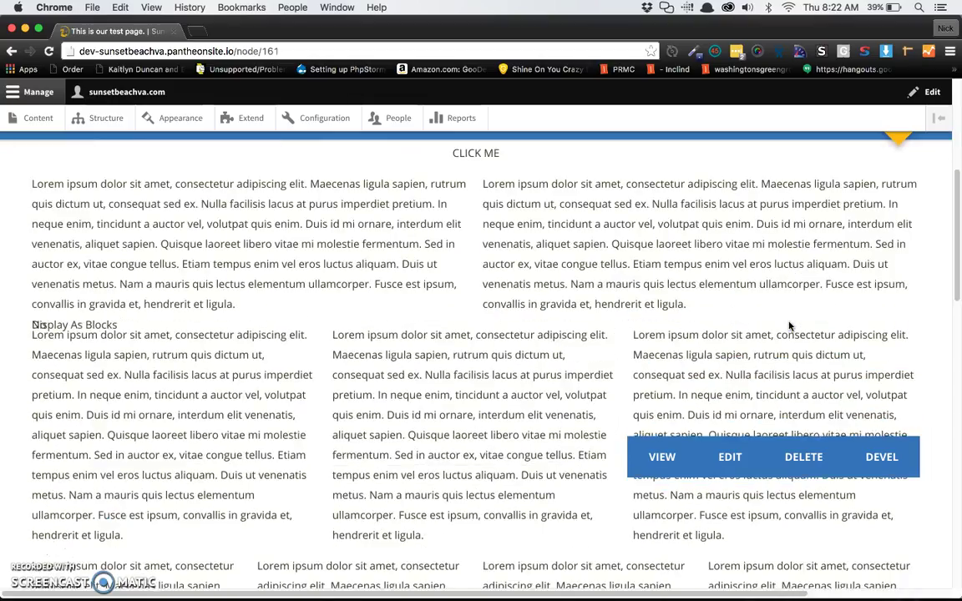
{"action": "scroll", "coordinate": [789, 326], "scroll_direction": "up", "scroll_amount": 3}
{"action": "scroll", "coordinate": [788, 326], "scroll_direction": "up", "scroll_amount": 4}
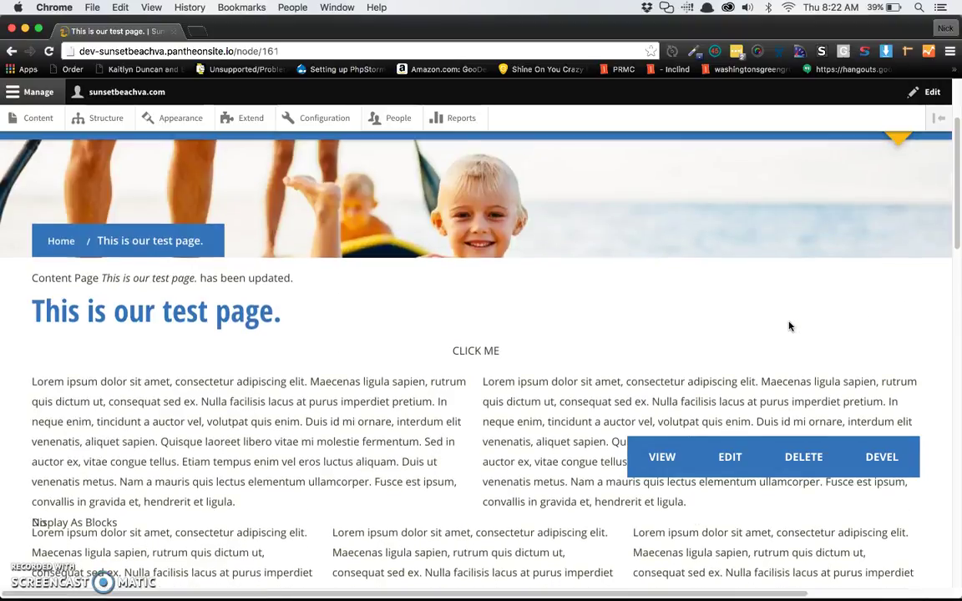
{"action": "left_click", "coordinate": [493, 350]}
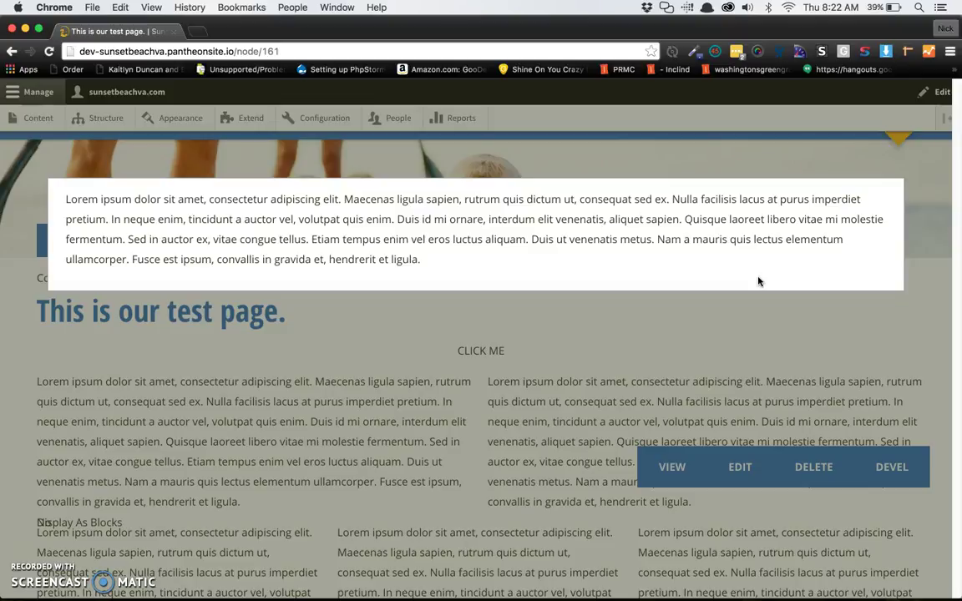
{"action": "left_click", "coordinate": [726, 323]}
{"action": "left_click", "coordinate": [731, 325]}
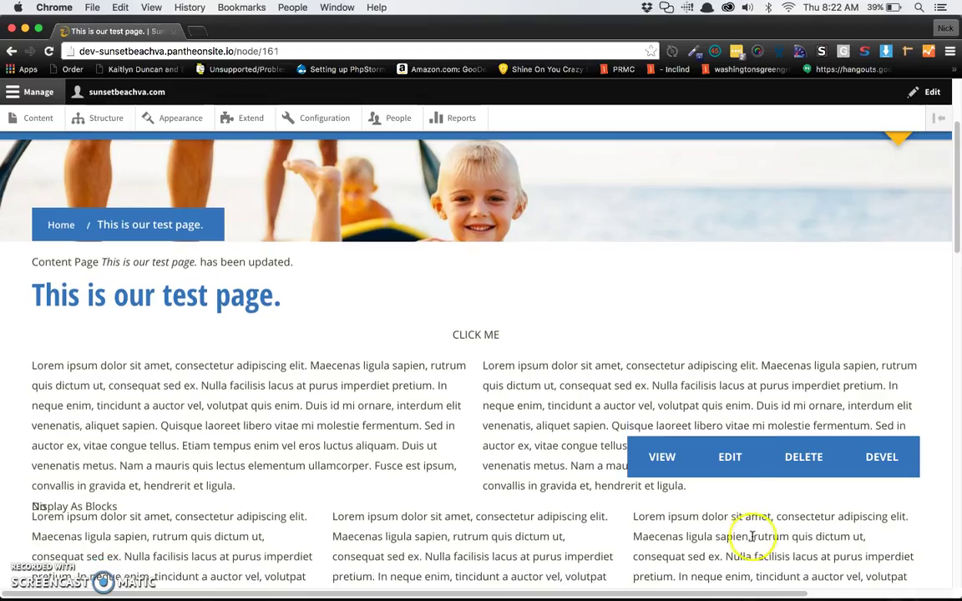
- Go to the site's Accommodations page and open the details page for Resort RV Sites
{"action": "scroll", "coordinate": [317, 347], "scroll_direction": "up", "scroll_amount": 5}
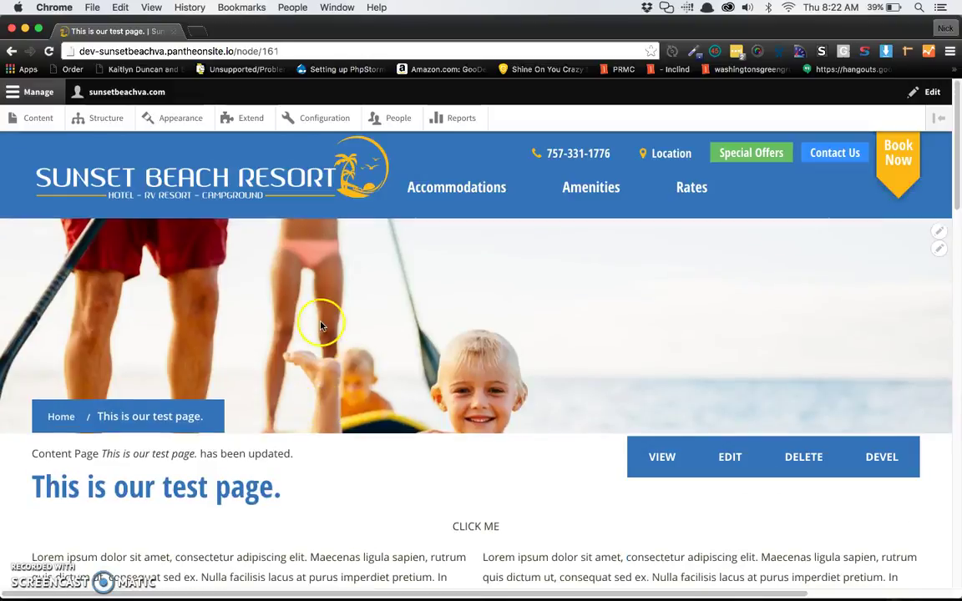
{"action": "mouse_move", "coordinate": [445, 201]}
{"action": "left_click", "coordinate": [451, 200]}
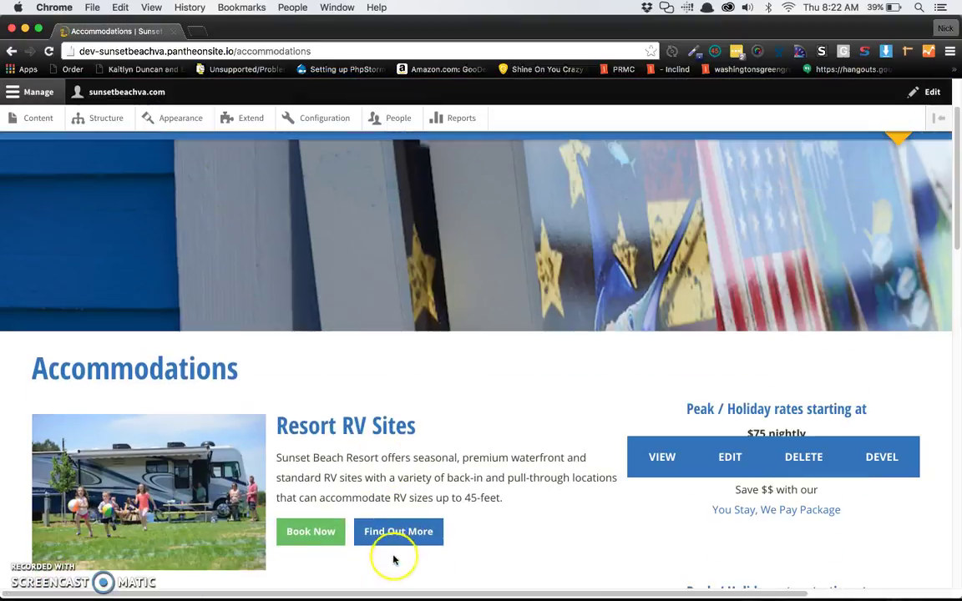
{"action": "left_click", "coordinate": [405, 536]}
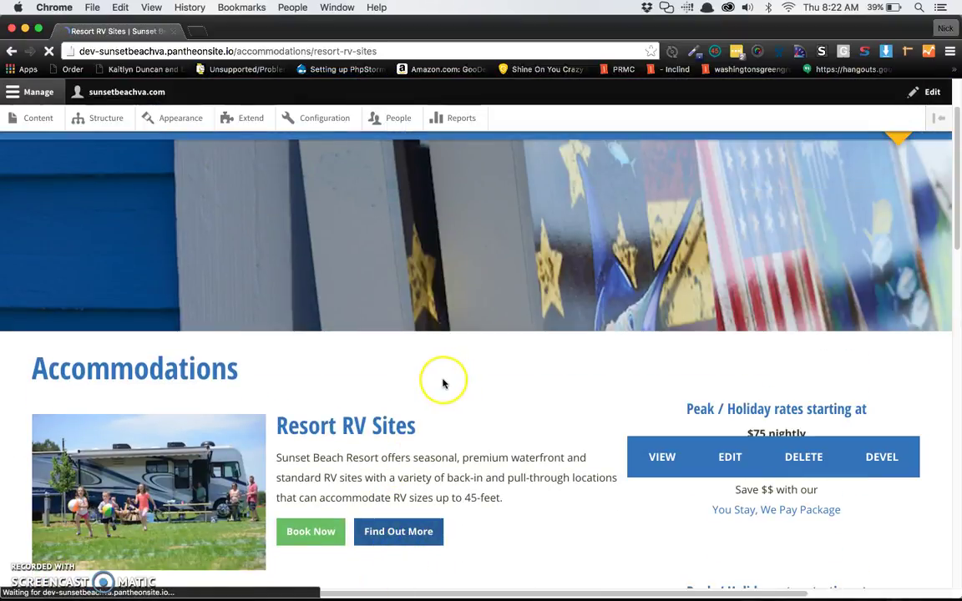
{"action": "scroll", "coordinate": [422, 375], "scroll_direction": "down", "scroll_amount": 5}
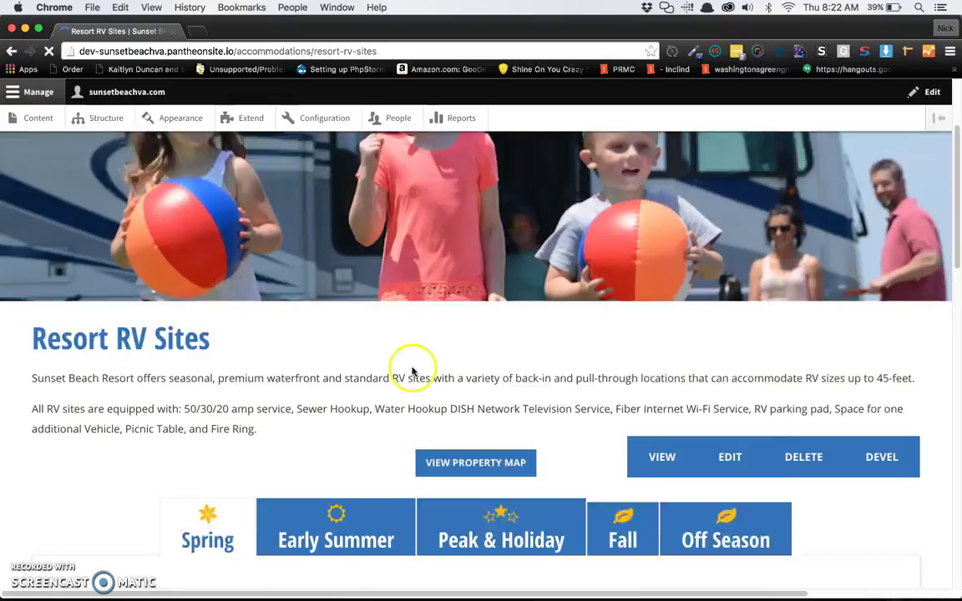
{"action": "scroll", "coordinate": [112, 262], "scroll_direction": "down", "scroll_amount": 1}
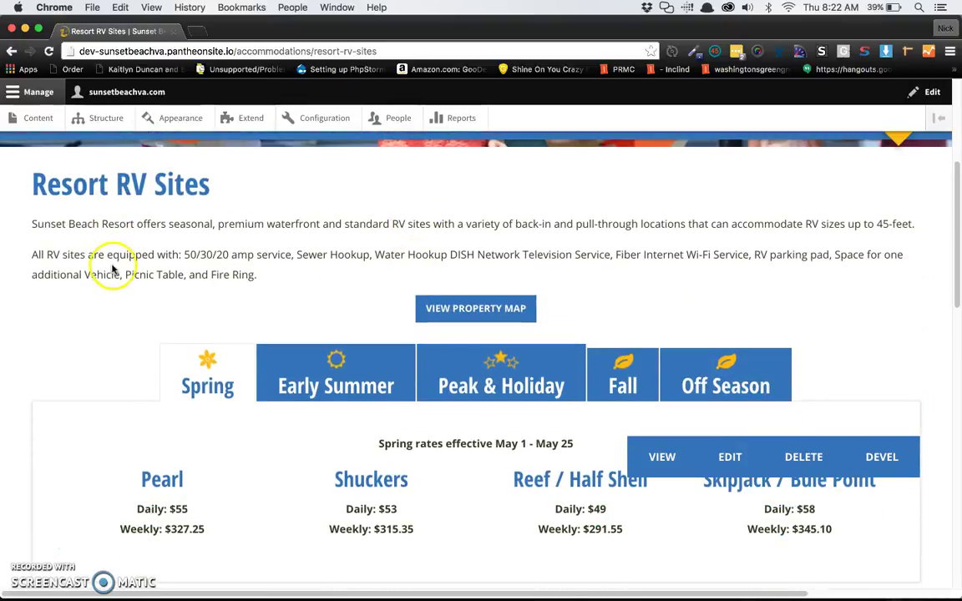
- View the Early Summer, Peak & Holiday and Fall rate tabs on the Resort RV Sites page
{"action": "scroll", "coordinate": [133, 343], "scroll_direction": "down", "scroll_amount": 1}
{"action": "left_click", "coordinate": [354, 317]}
{"action": "left_click", "coordinate": [534, 307]}
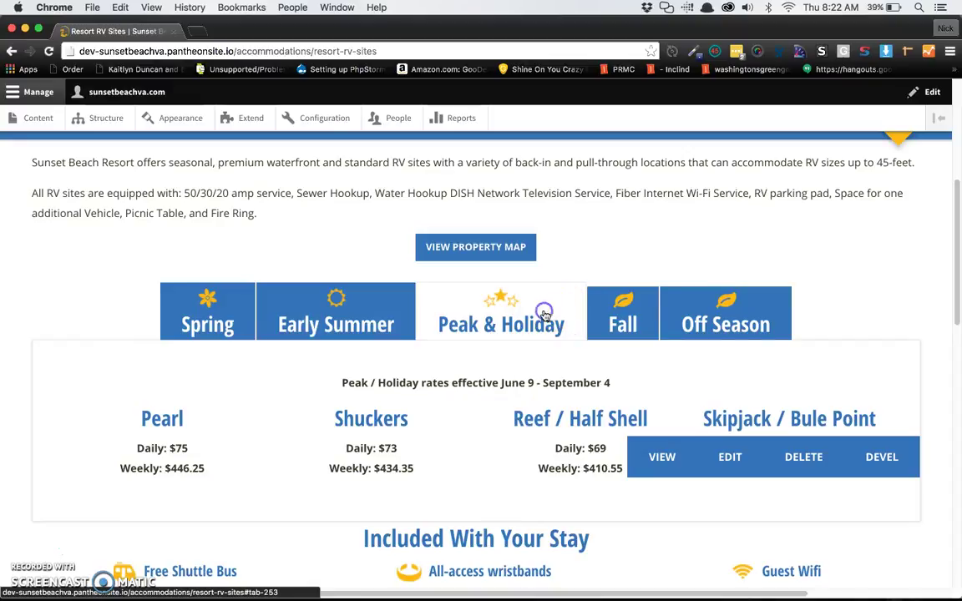
{"action": "scroll", "coordinate": [630, 311], "scroll_direction": "down", "scroll_amount": 1}
{"action": "left_click", "coordinate": [620, 255]}
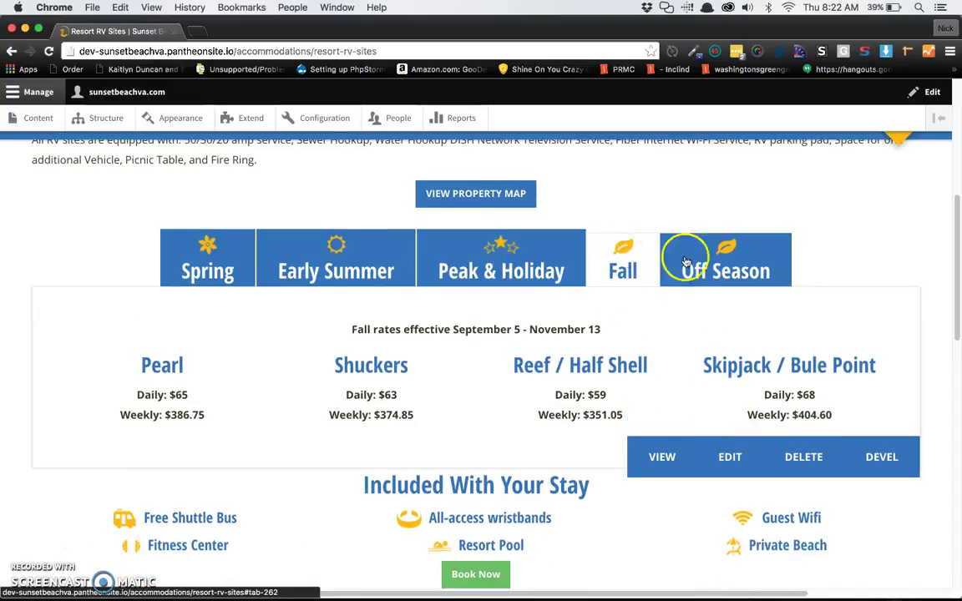
- Compare the effective dates and rate columns across the Spring, Early Summer and Peak & Holiday tabs
{"action": "left_click", "coordinate": [209, 253]}
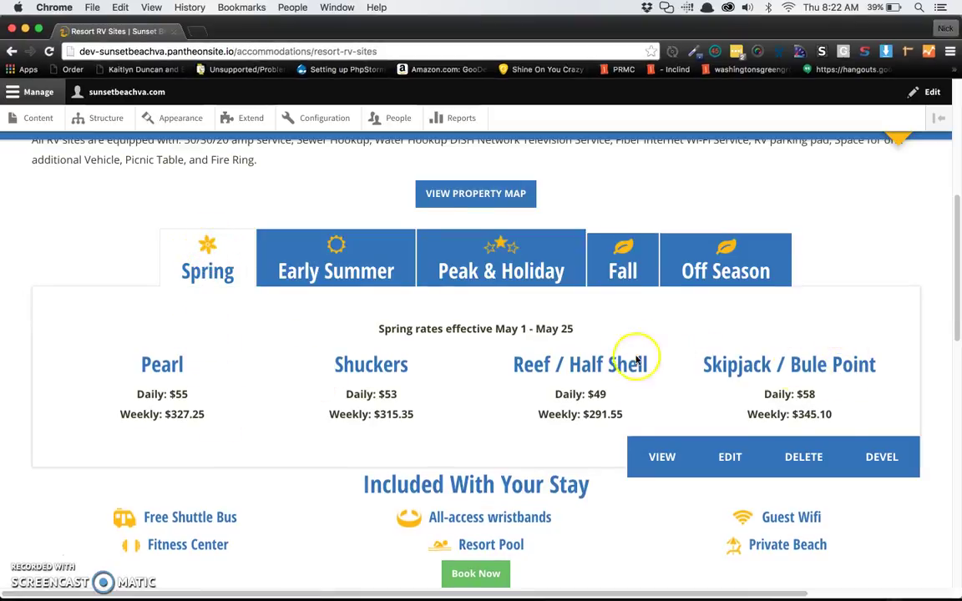
{"action": "left_click", "coordinate": [333, 277]}
{"action": "left_click_drag", "start_coordinate": [139, 362], "coordinate": [846, 427]}
{"action": "triple_click", "coordinate": [526, 330]}
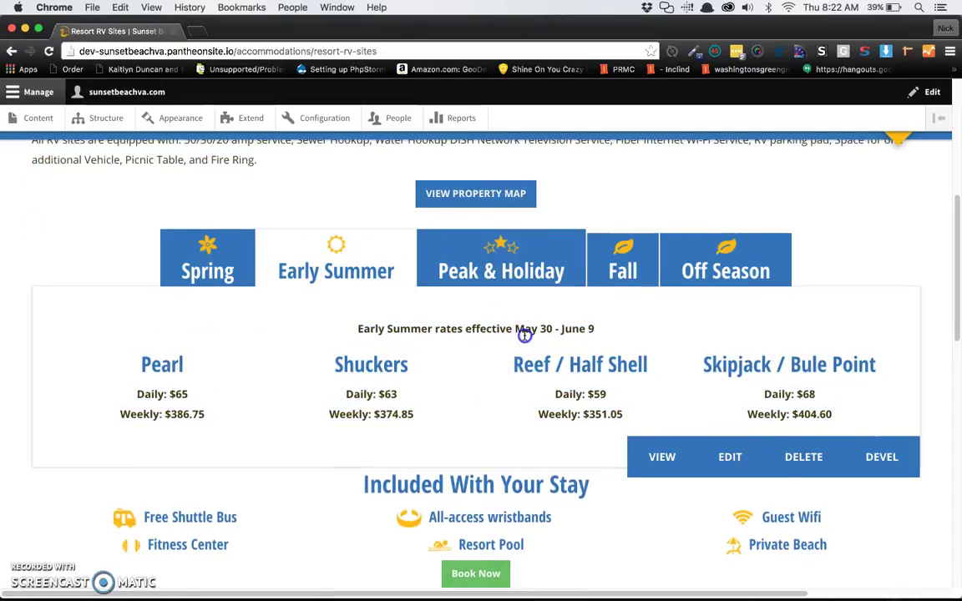
{"action": "left_click", "coordinate": [489, 270]}
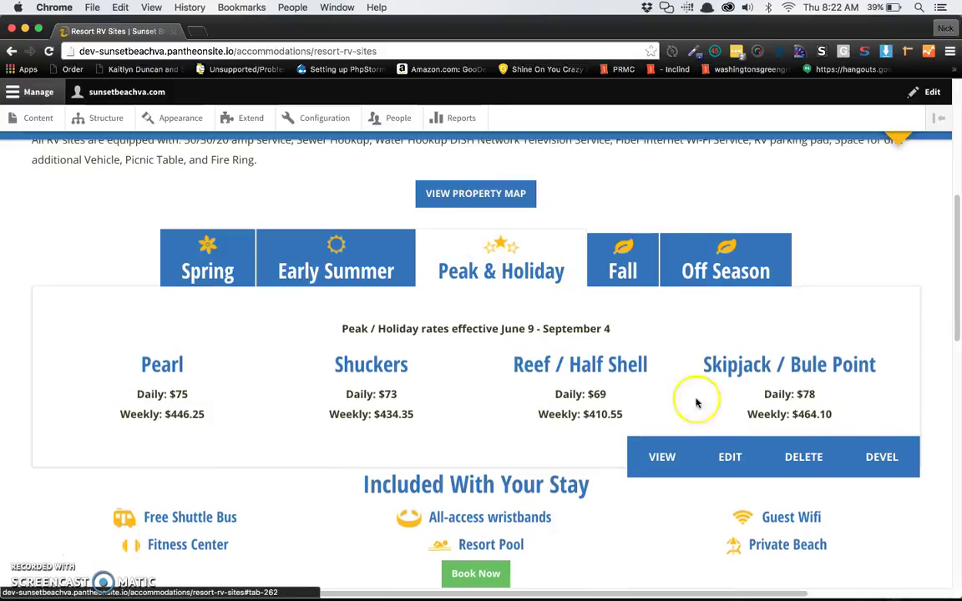
- Open the Resort RV Sites page for editing and review its paragraph list, including the Modal and Tabs paragraphs
{"action": "left_click", "coordinate": [730, 457]}
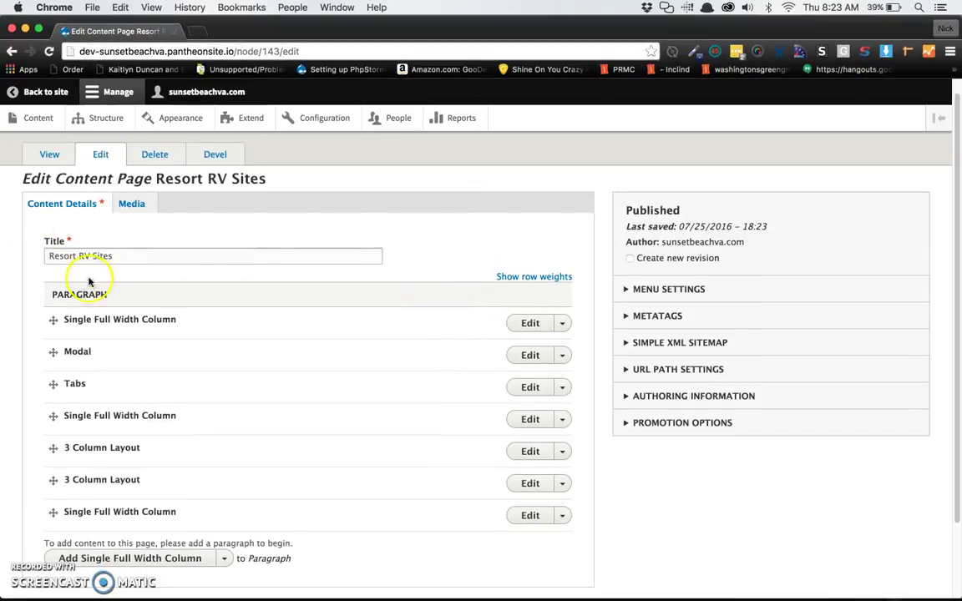
{"action": "left_click", "coordinate": [88, 385]}
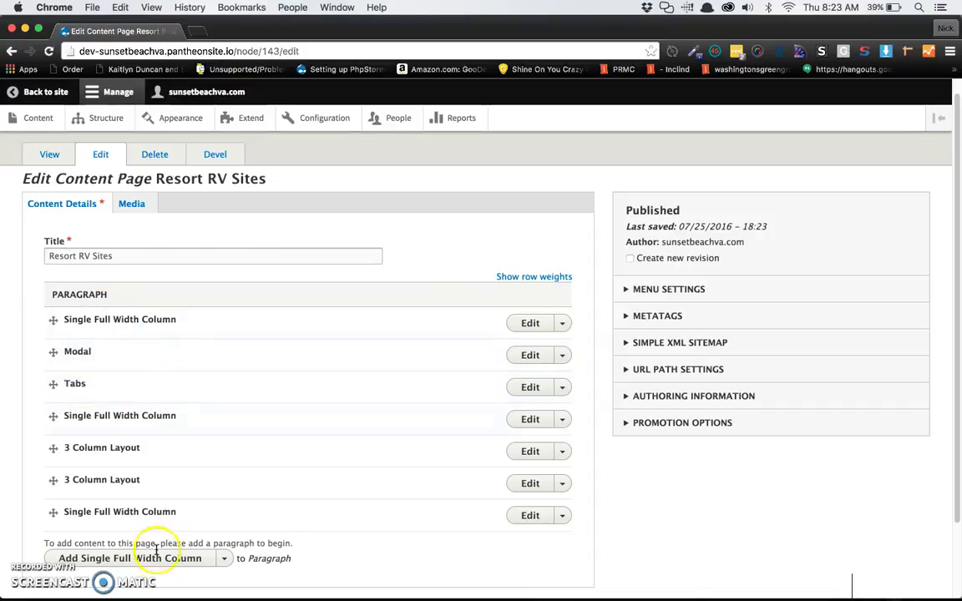
{"action": "scroll", "coordinate": [173, 309], "scroll_direction": "down", "scroll_amount": 2}
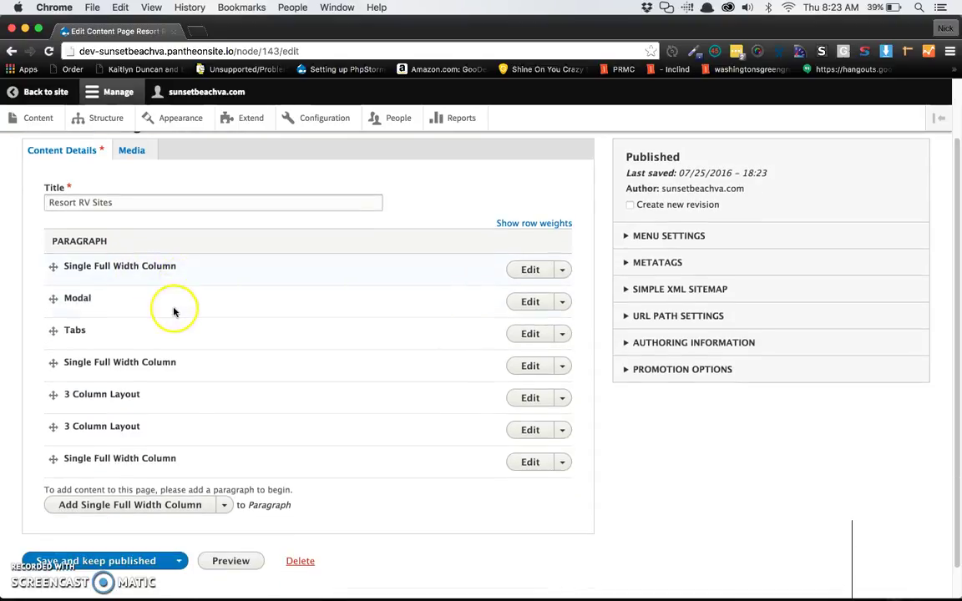
{"action": "scroll", "coordinate": [171, 313], "scroll_direction": "down", "scroll_amount": 1}
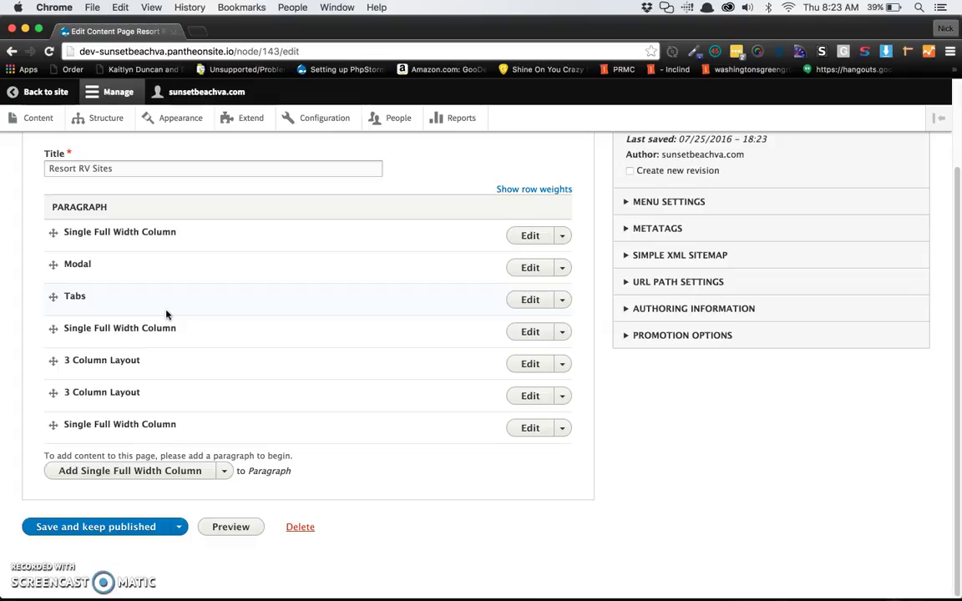
{"action": "scroll", "coordinate": [166, 314], "scroll_direction": "up", "scroll_amount": 3}
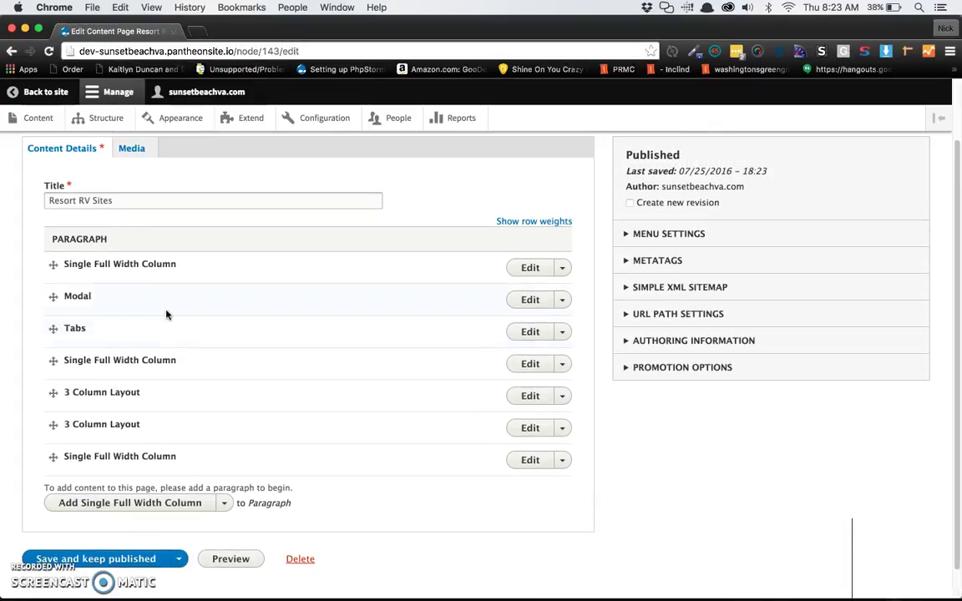
{"action": "scroll", "coordinate": [166, 314], "scroll_direction": "down", "scroll_amount": 3}
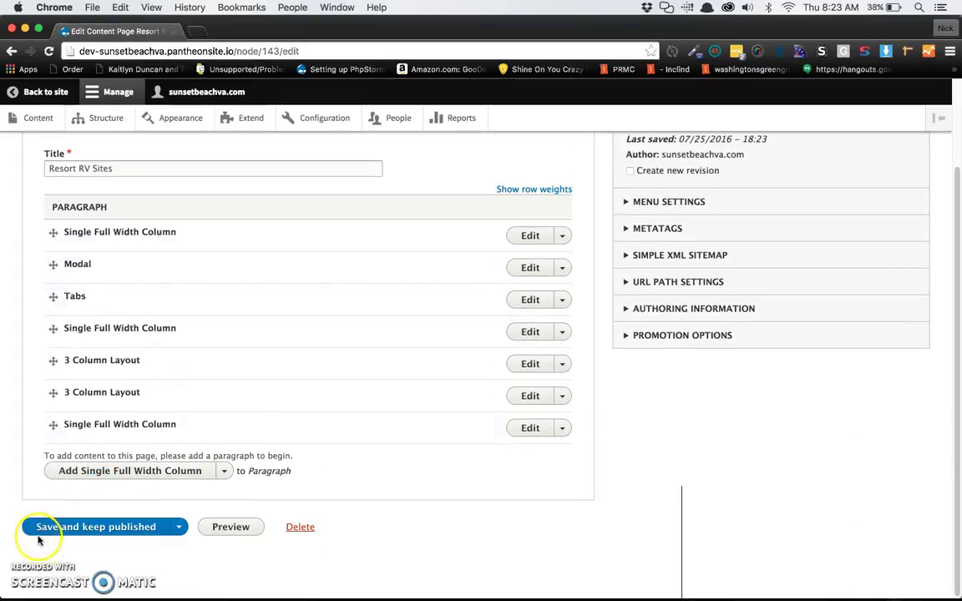